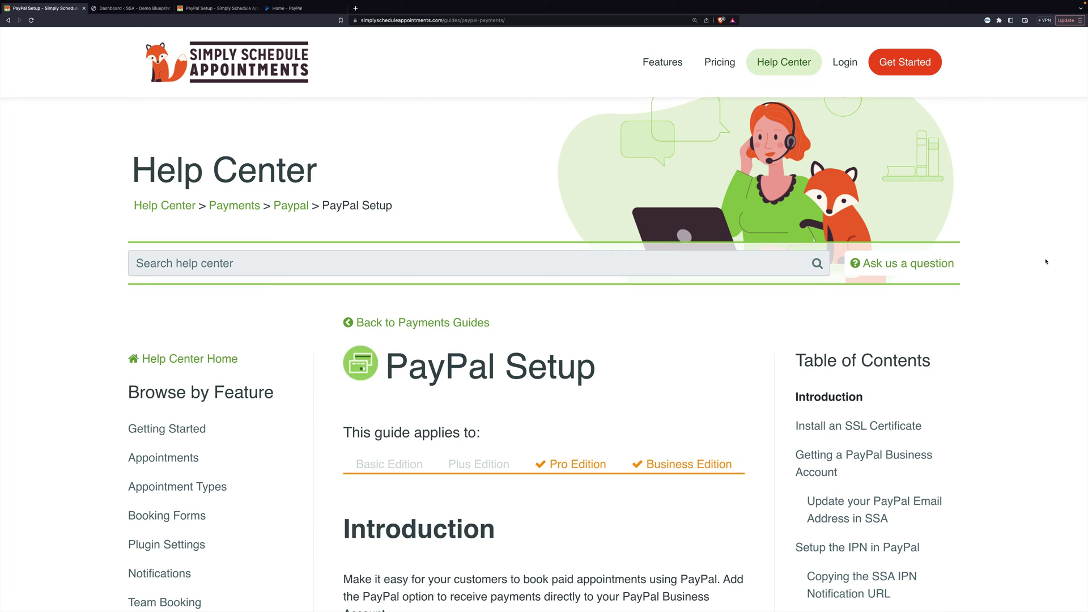
Read through the PayPal Setup help guide, then switch to the SSA demo site's dashboard
scroll(1046, 262, down, 10)
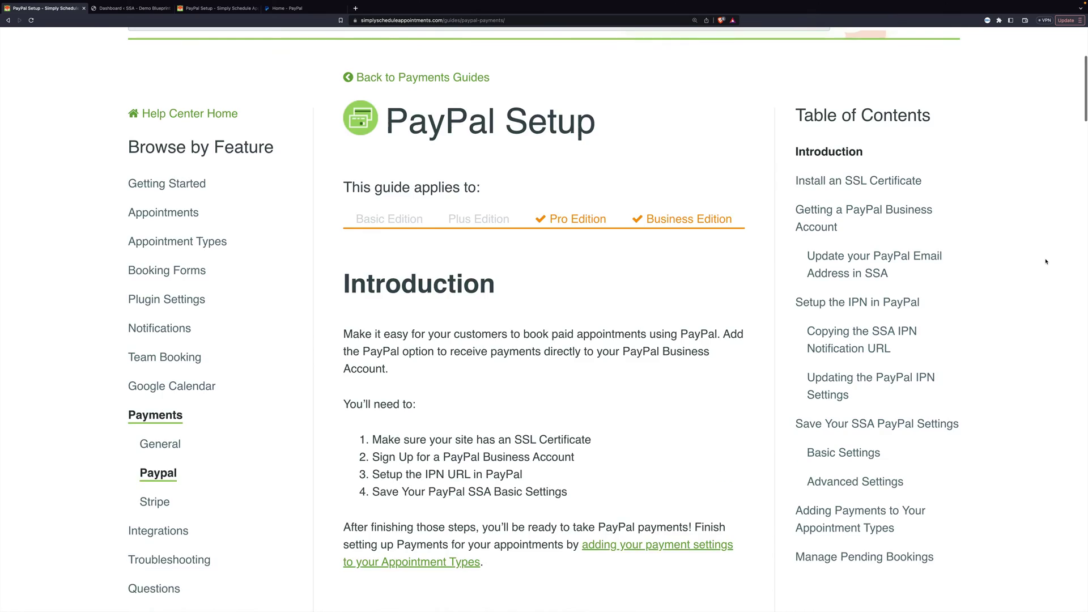
scroll(1046, 261, down, 15)
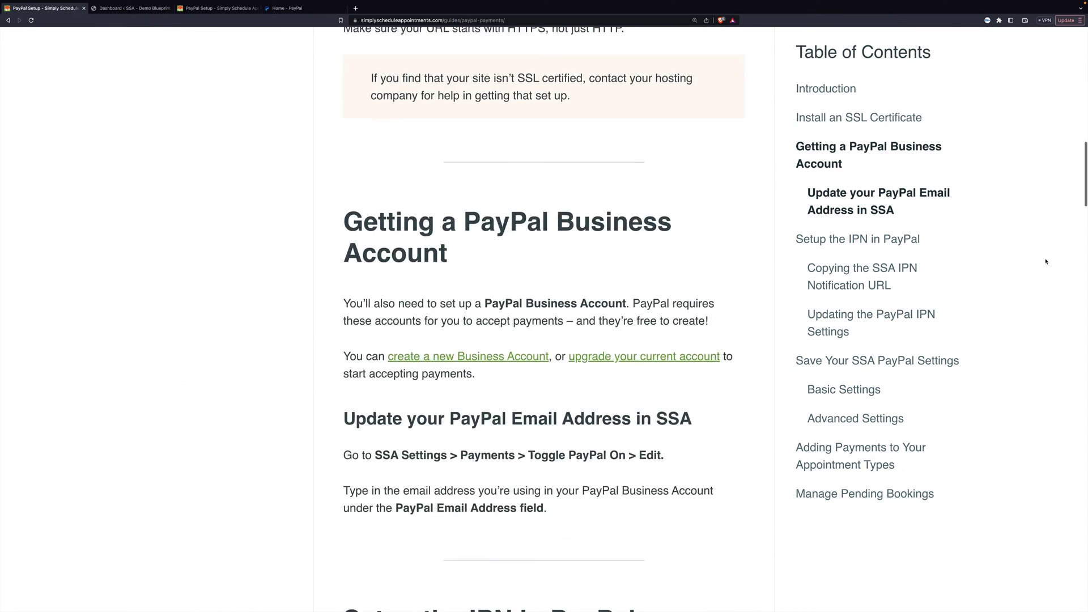
scroll(1046, 261, down, 5)
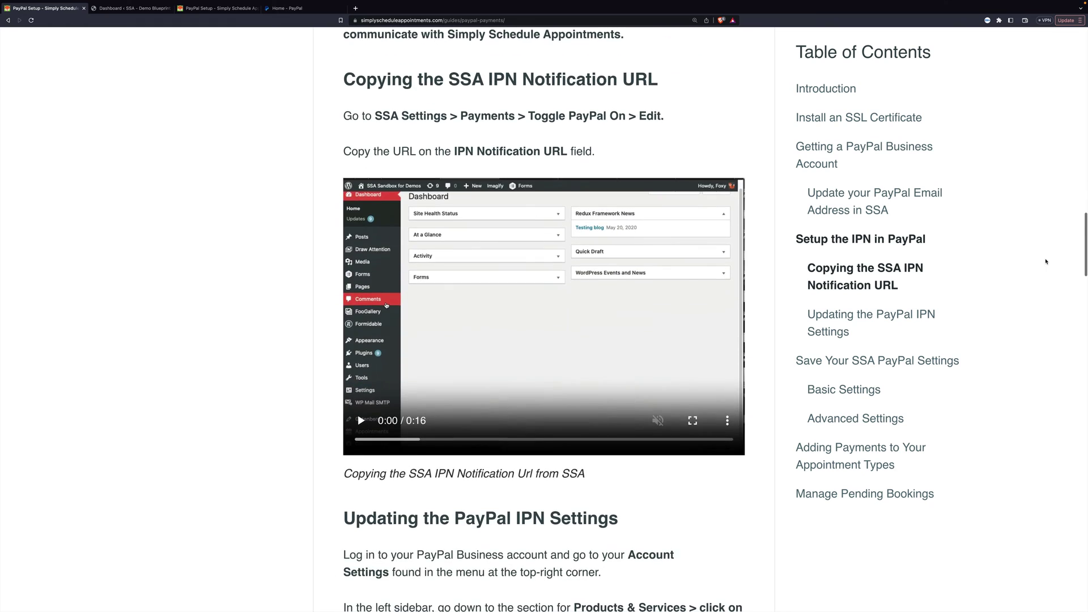
scroll(1046, 261, up, 12)
scroll(1046, 261, up, 15)
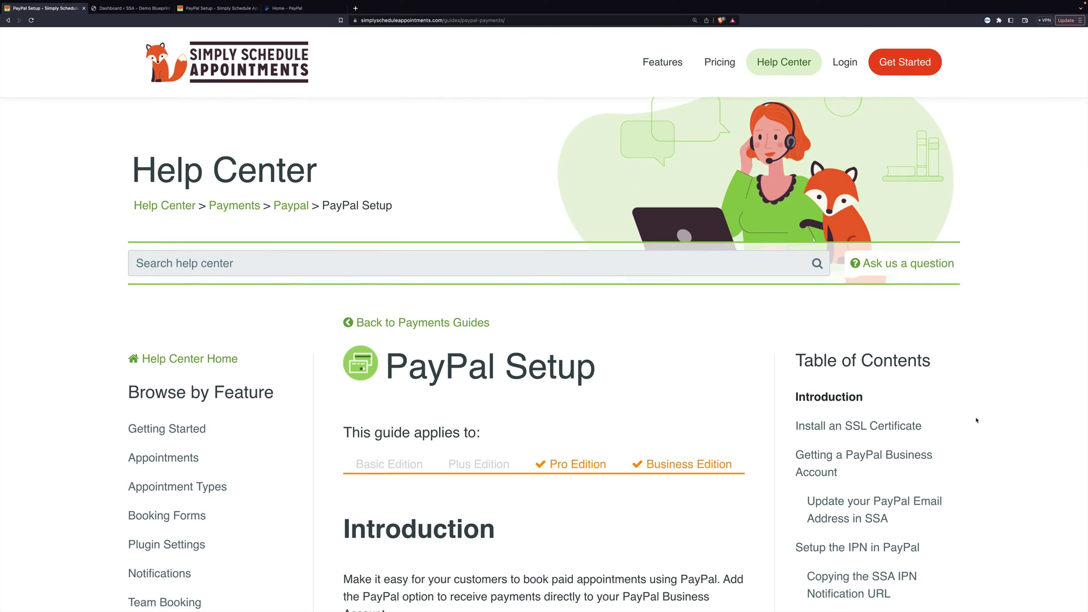
click(139, 9)
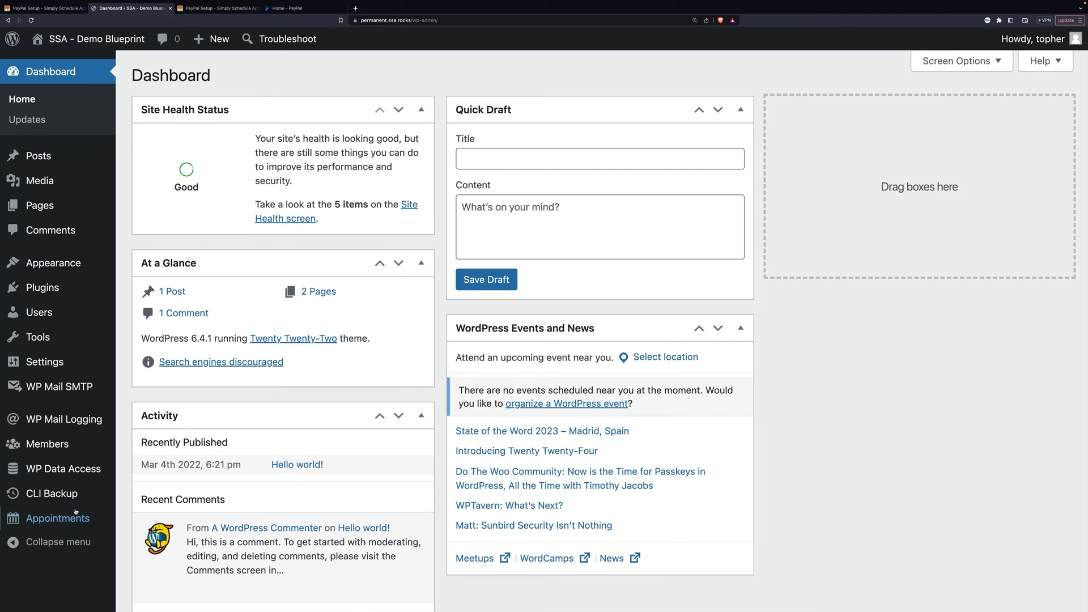
Switch on Payments and the PayPal gateway in Appointments settings, opening PayPal's settings form
mouse_move(49, 516)
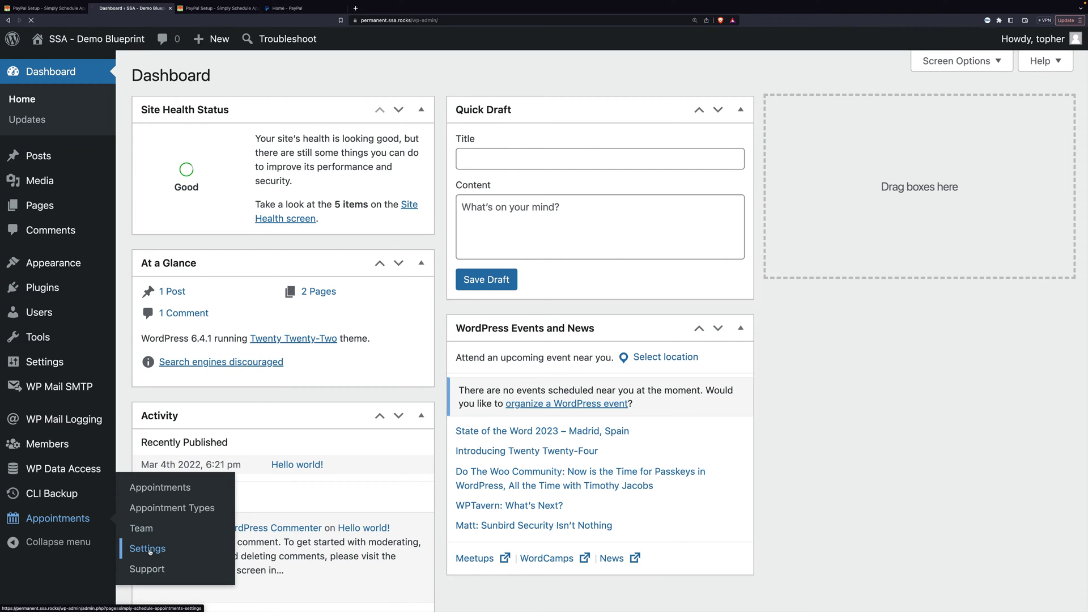
click(149, 551)
scroll(184, 518, down, 1)
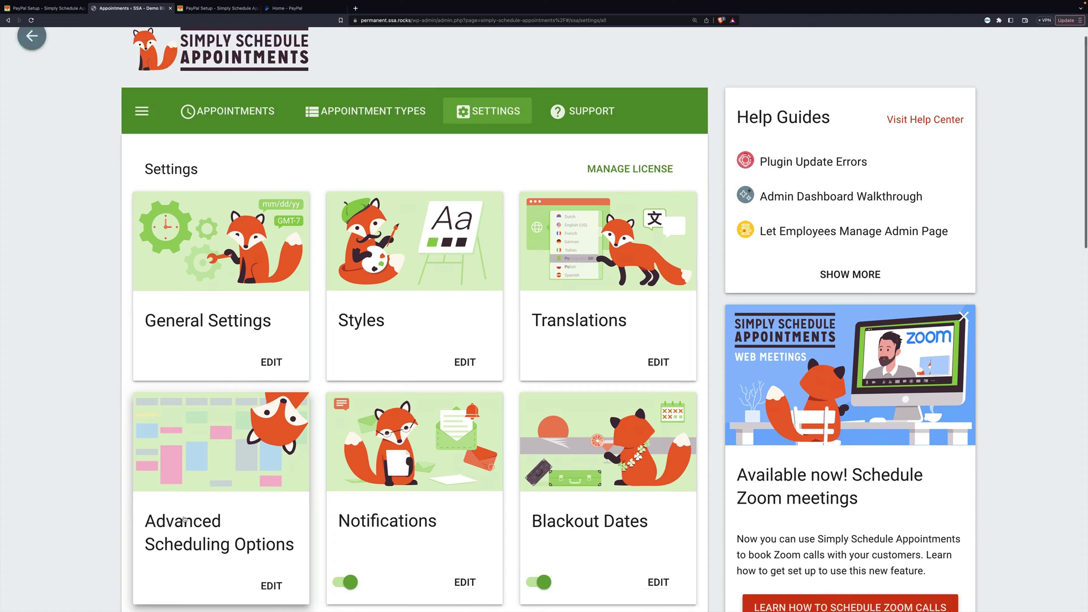
scroll(184, 518, down, 13)
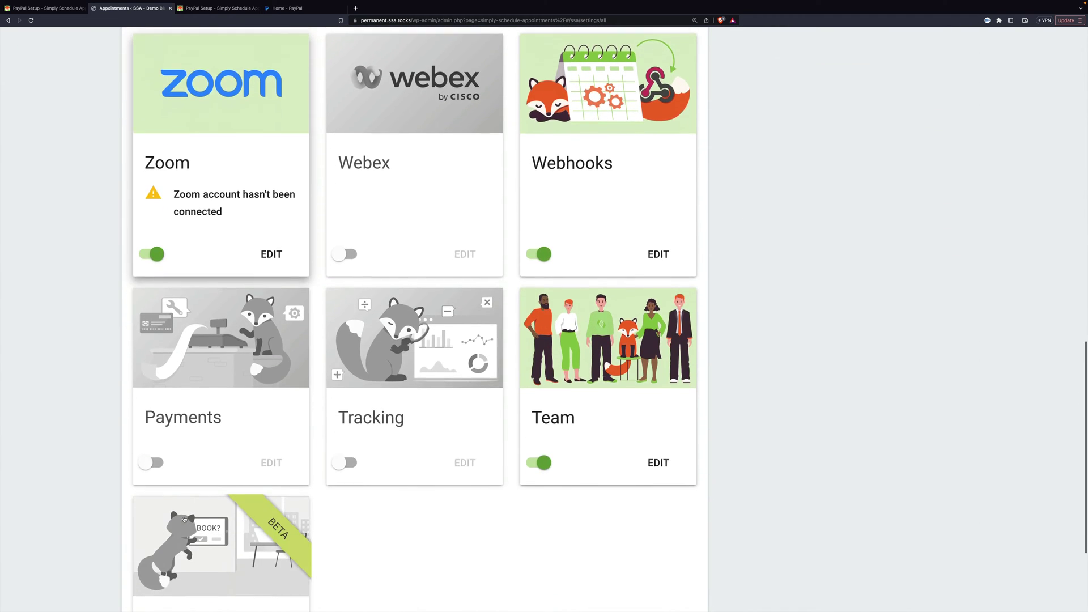
scroll(184, 519, down, 2)
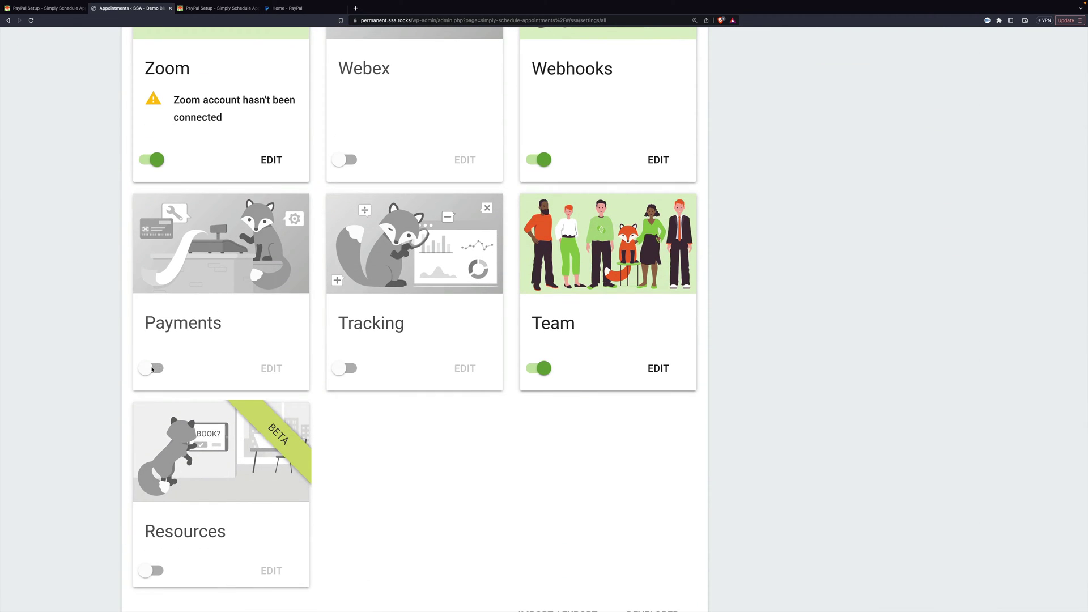
click(152, 369)
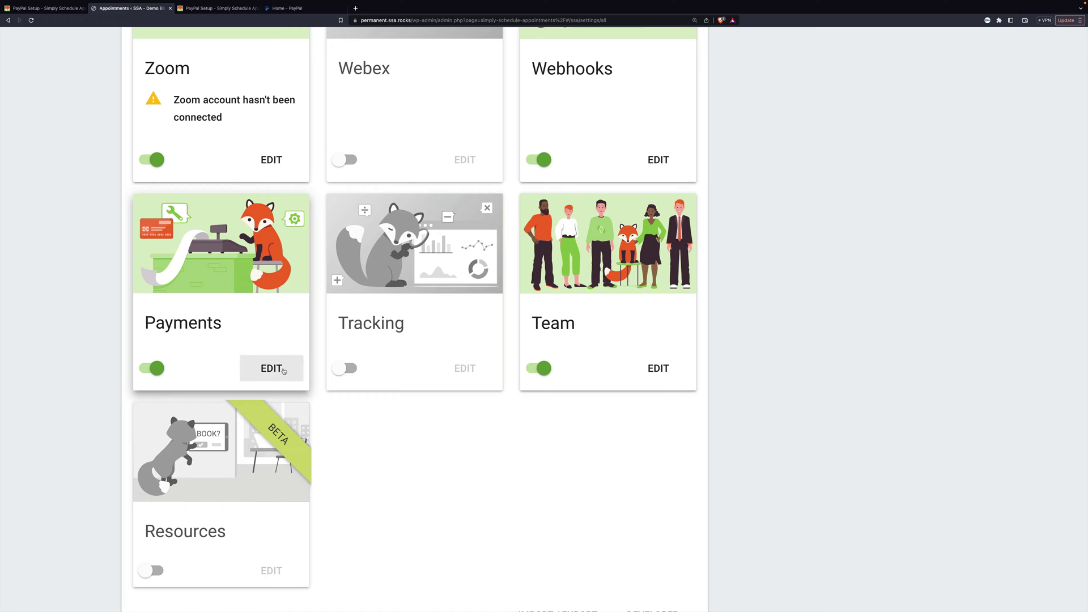
click(271, 369)
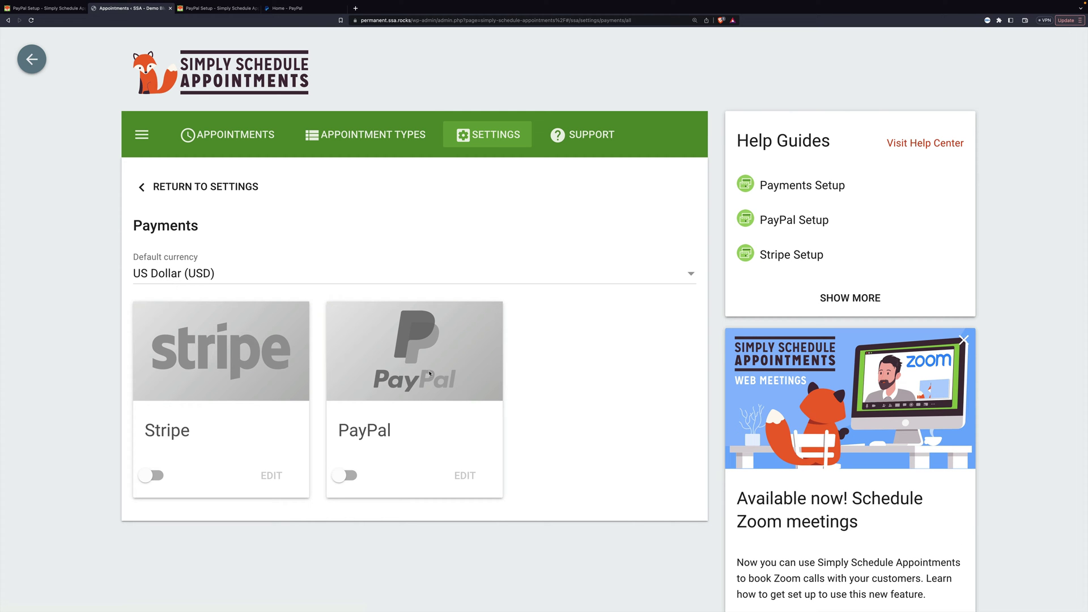
click(348, 476)
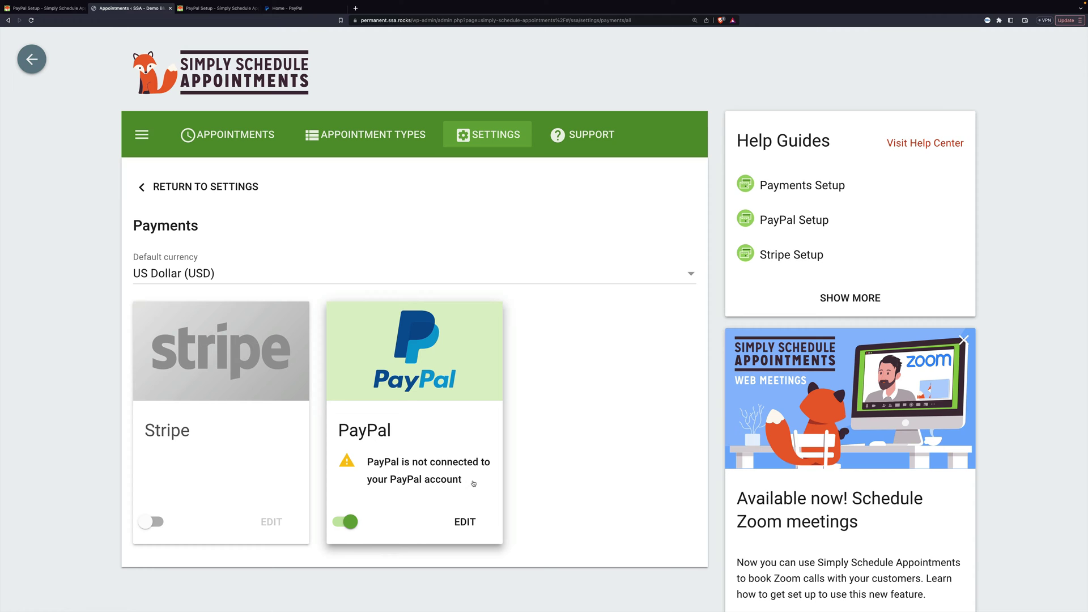
click(465, 522)
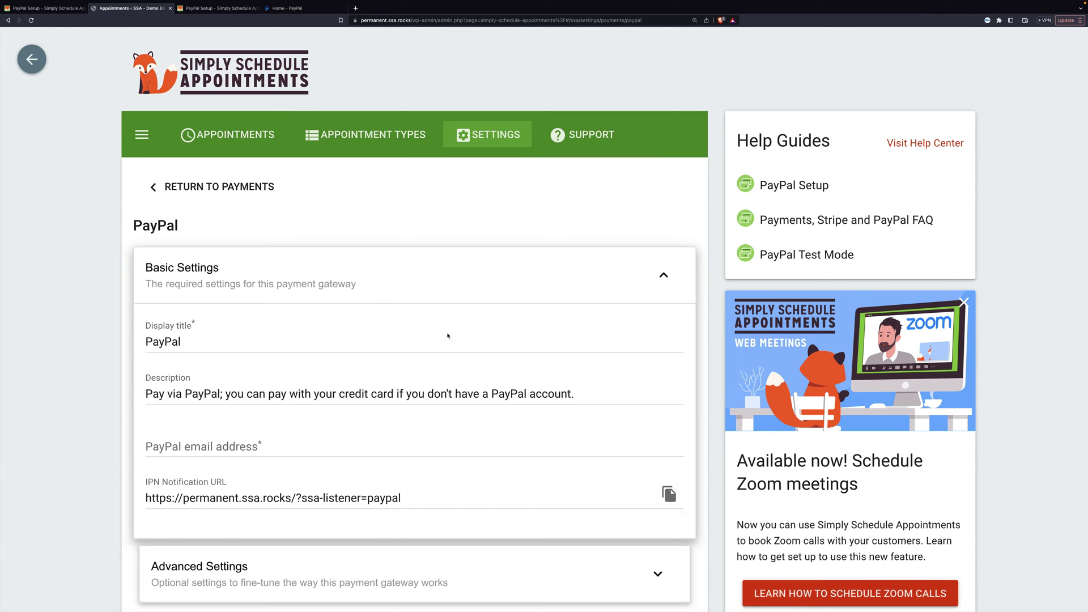
Enter the PayPal account email address, copy the IPN Notification URL, and go to PayPal
scroll(385, 289, down, 2)
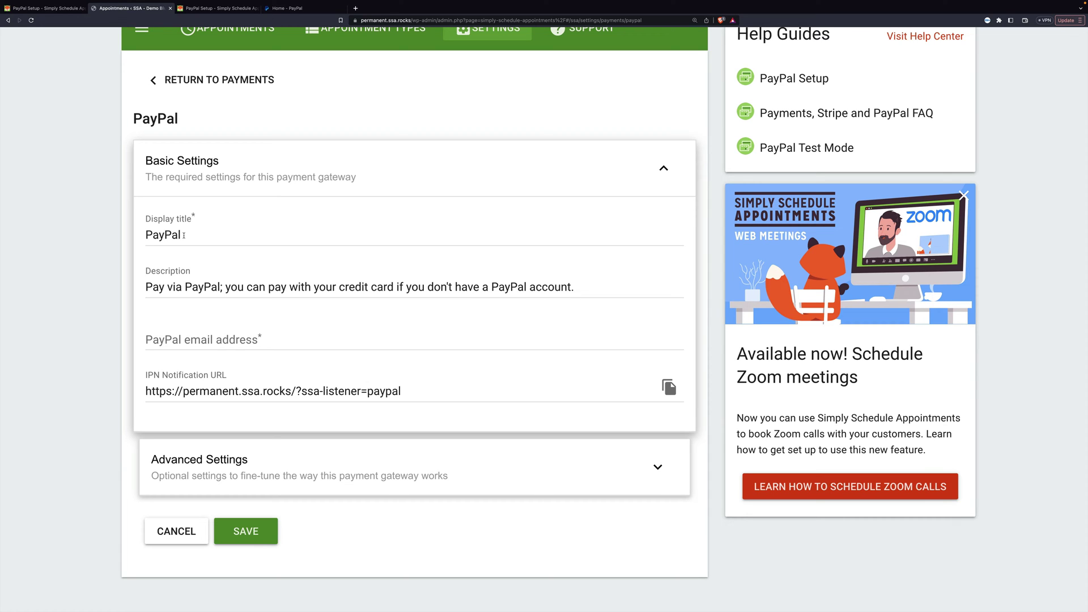
click(226, 287)
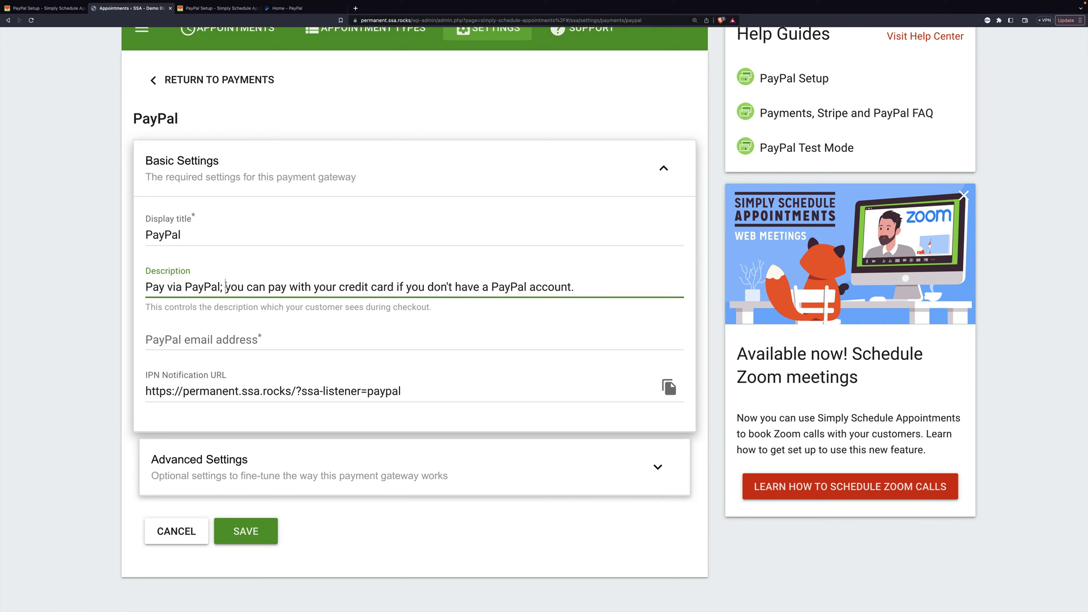
click(243, 338)
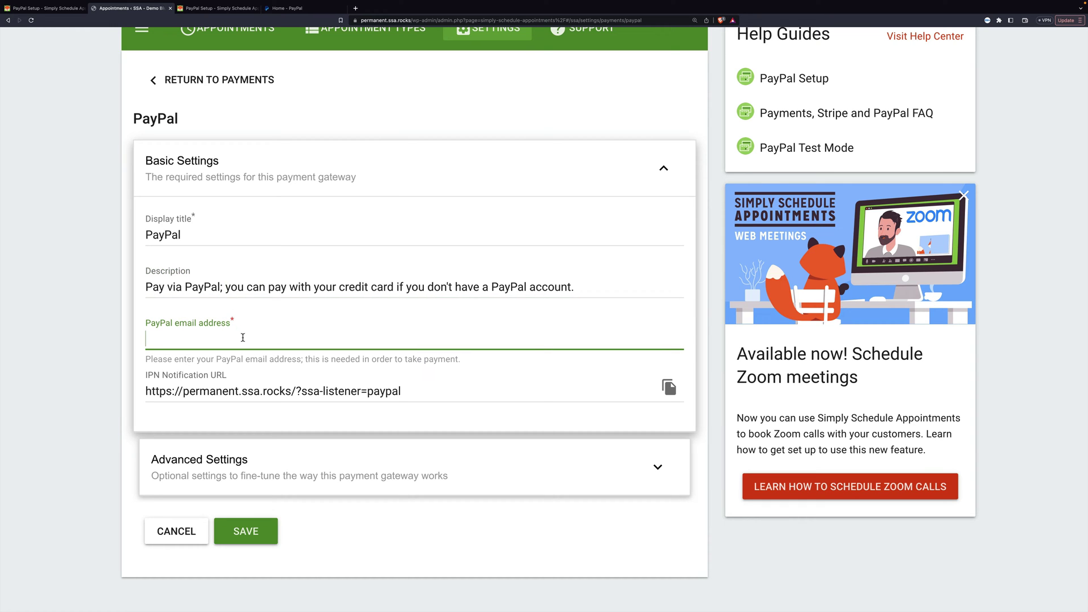
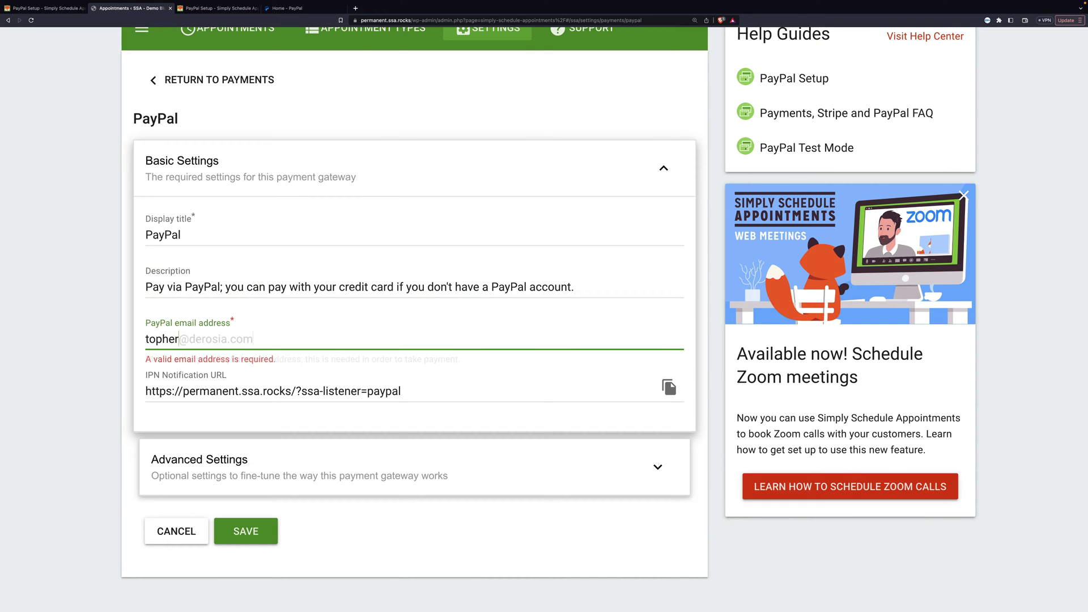
click(251, 391)
key(ctrl+c)
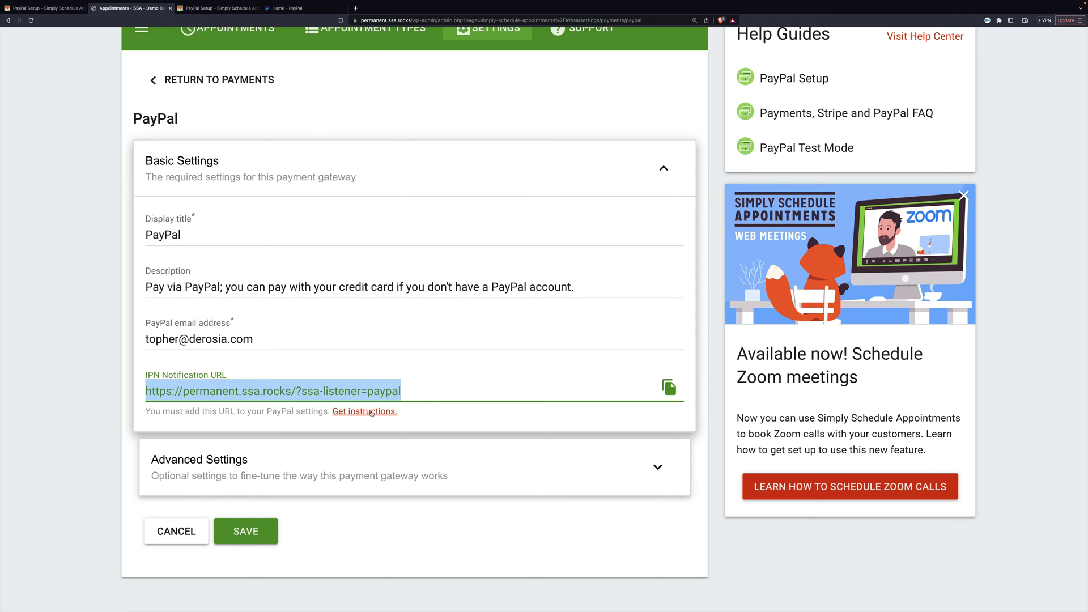
click(219, 9)
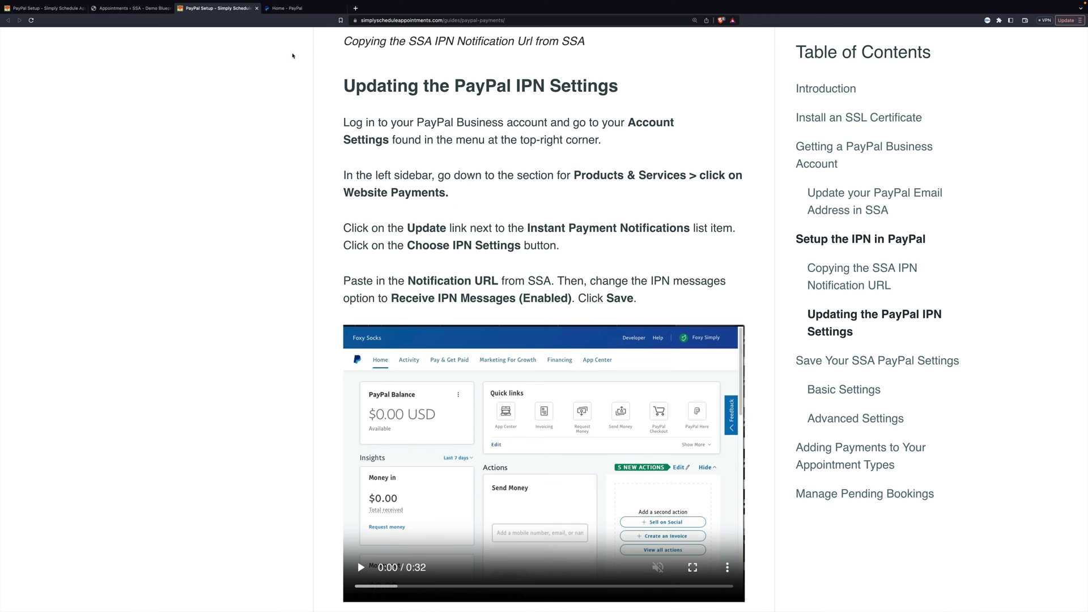
click(289, 9)
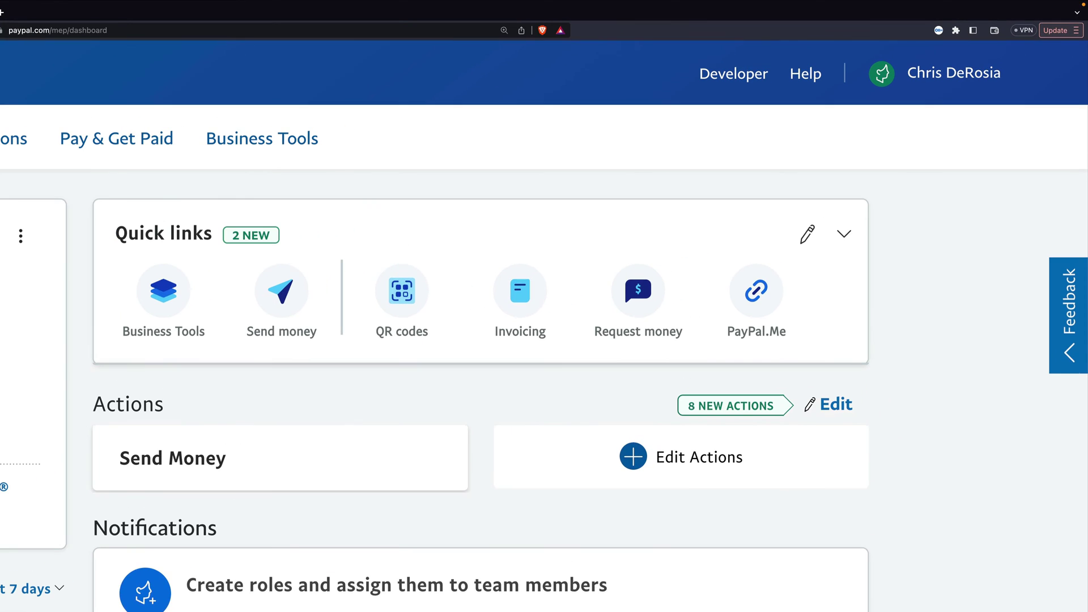
Go through PayPal Account Settings > Website payments to the Instant payment notification settings
click(939, 100)
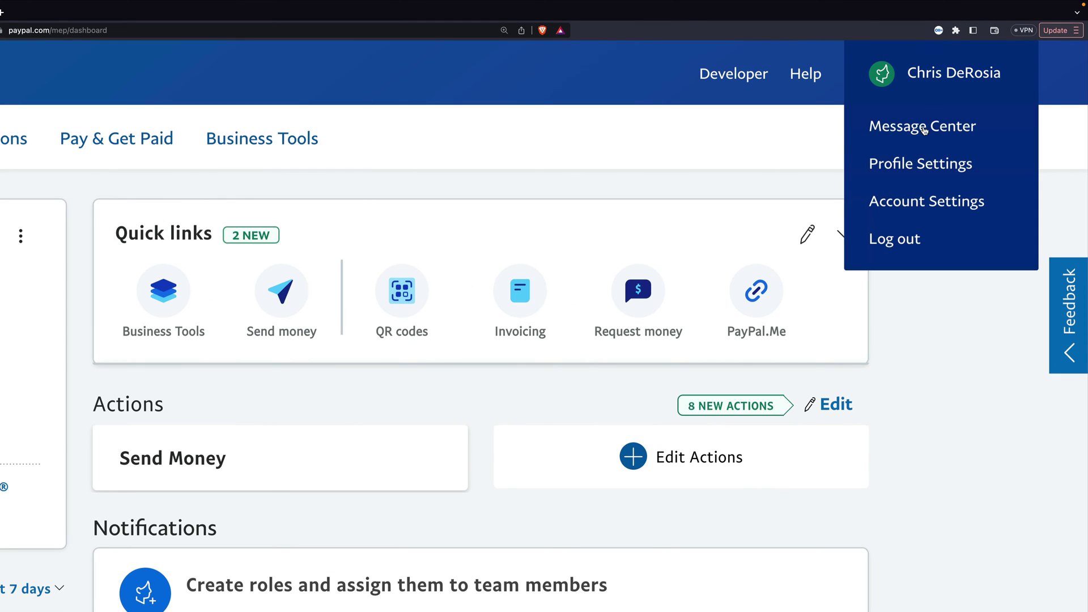
click(914, 203)
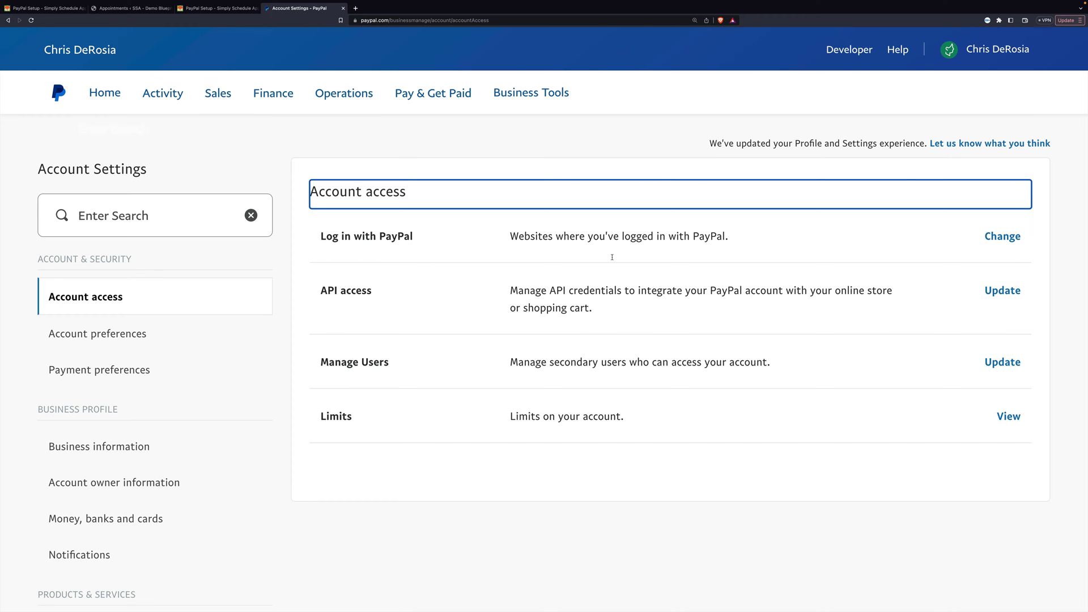
scroll(230, 236, down, 5)
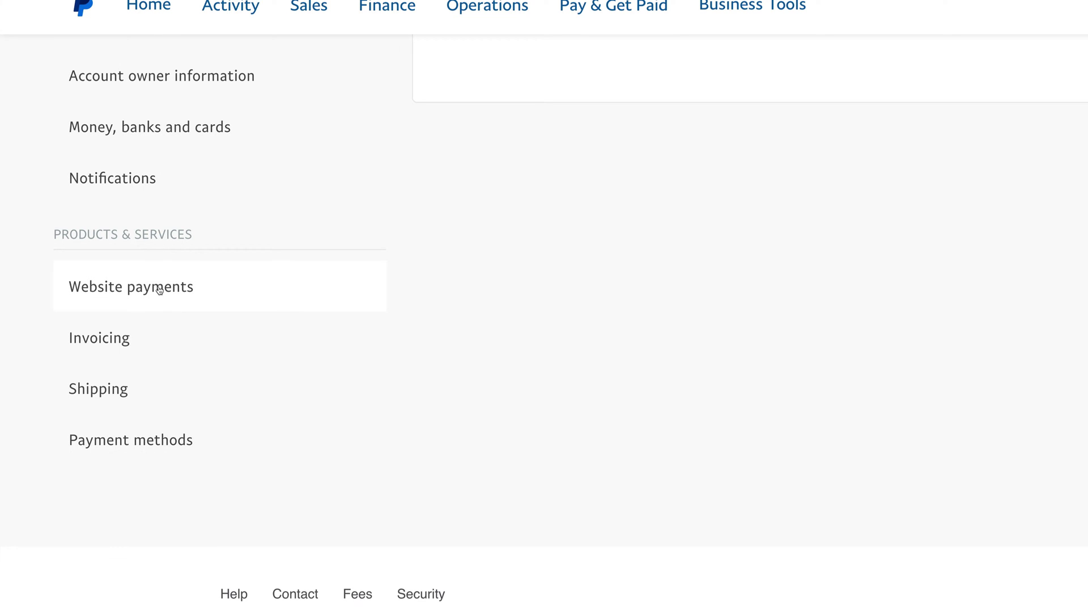
click(155, 286)
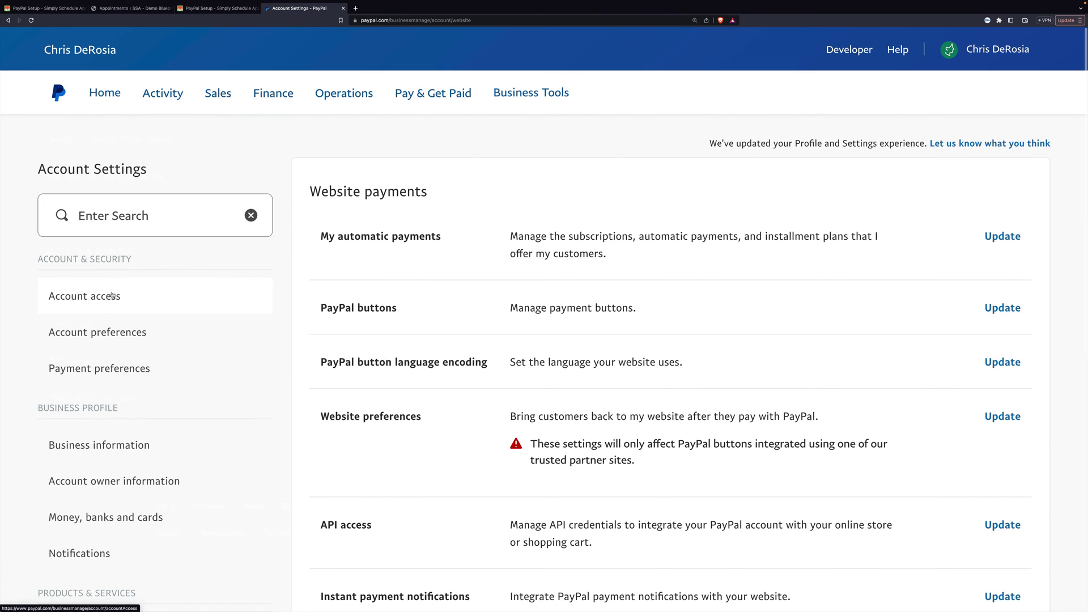
scroll(474, 342, down, 5)
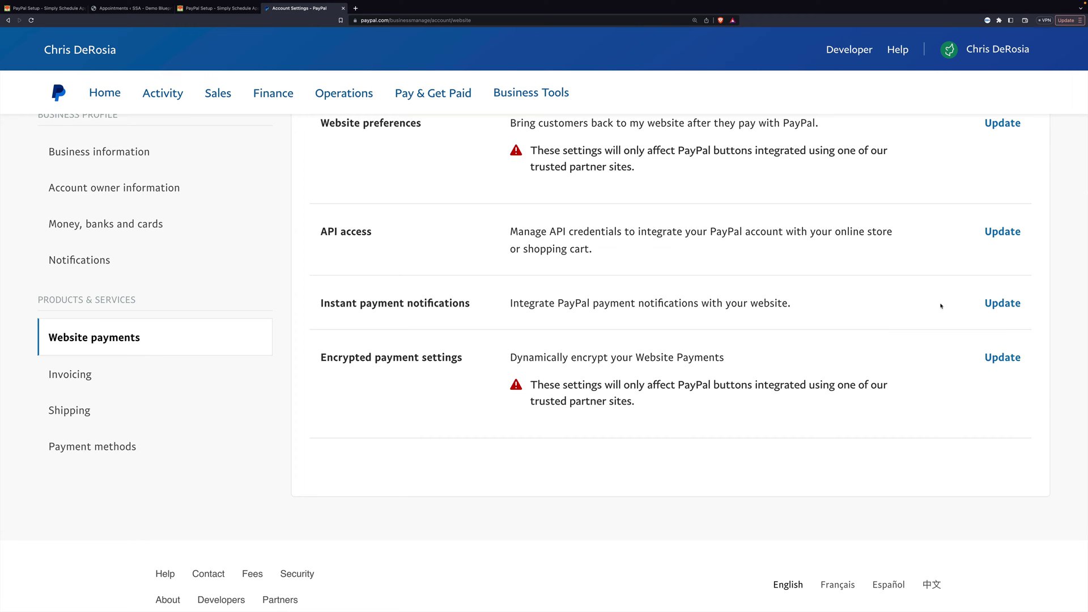
click(993, 305)
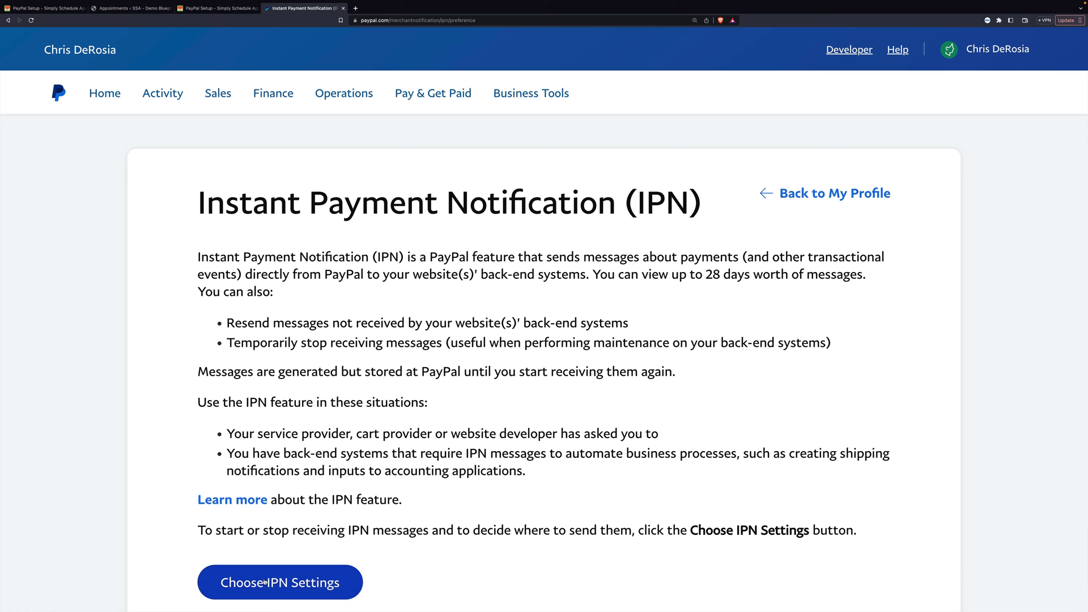
click(267, 579)
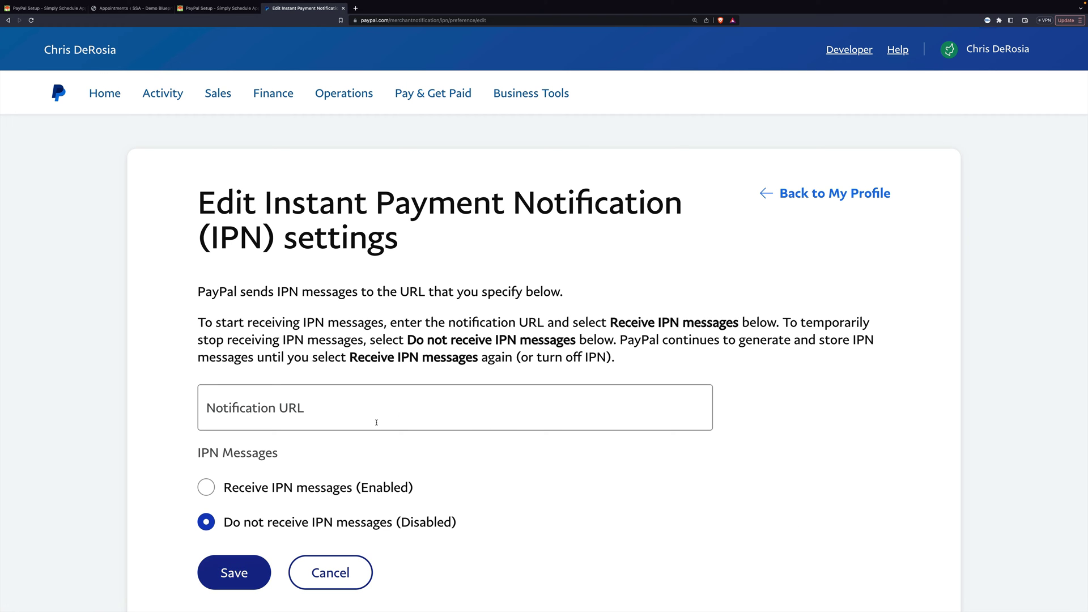
Set the IPN Notification URL to the SSA listener address, enable IPN messages, and save
click(388, 413)
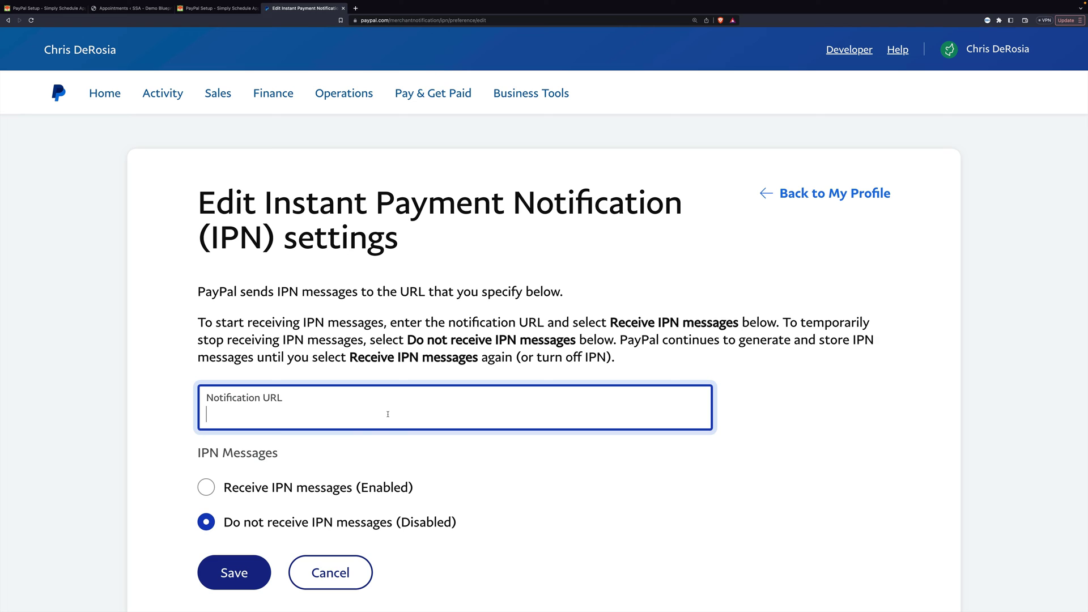
key(ctrl+v)
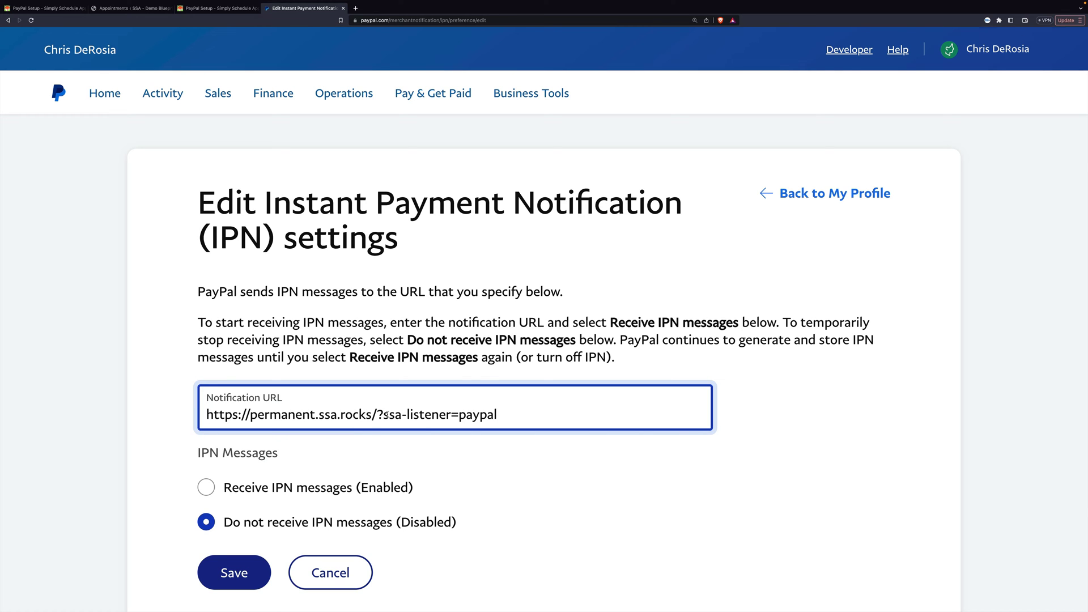
scroll(291, 486, down, 1)
click(290, 486)
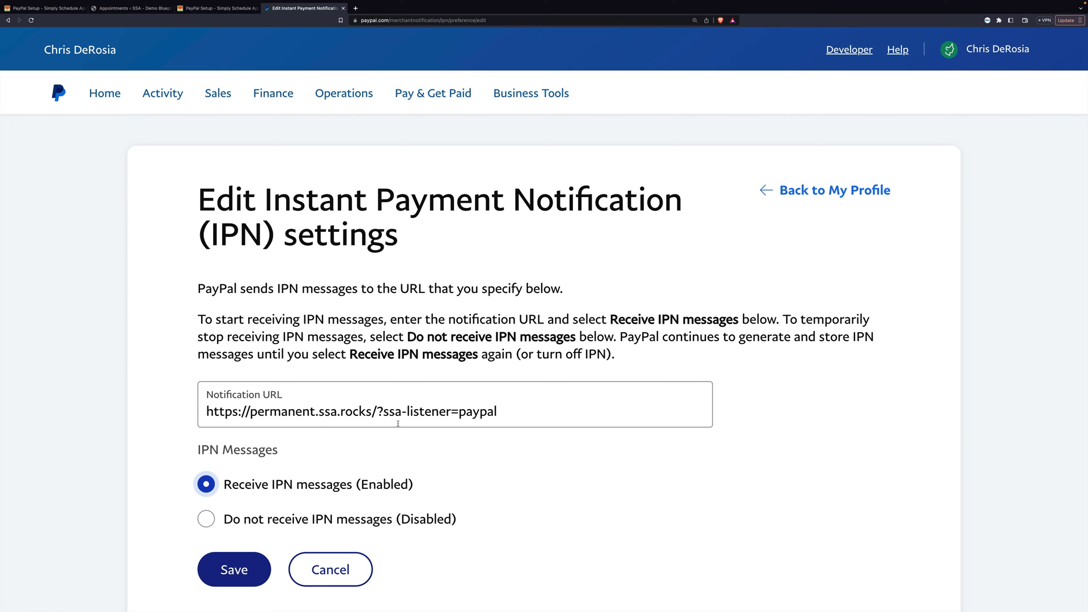
click(234, 570)
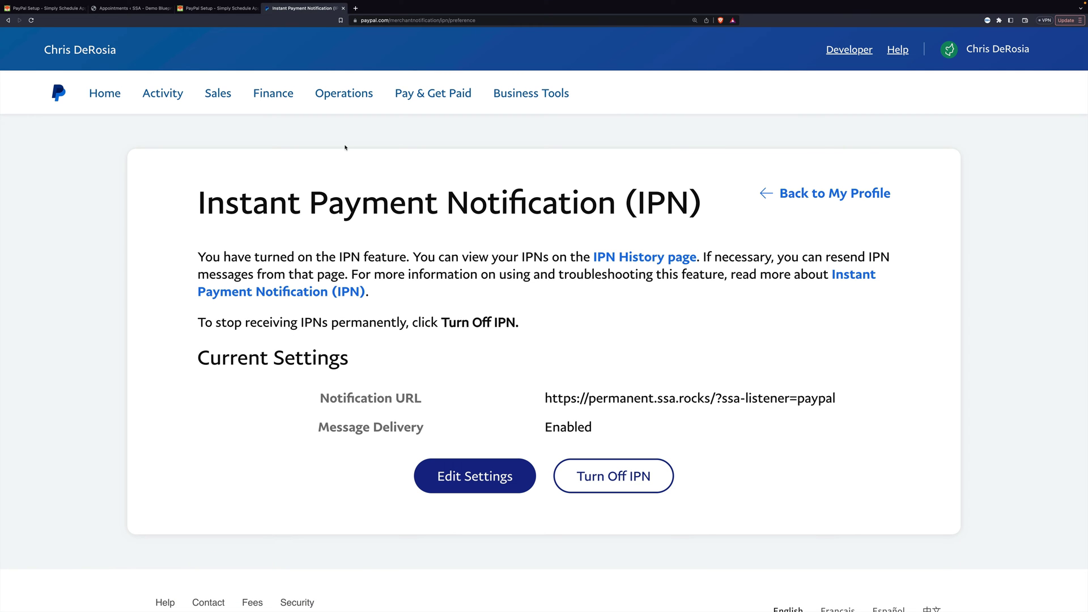
Check the advanced PayPal gateway options in SSA, then save the gateway settings
click(131, 8)
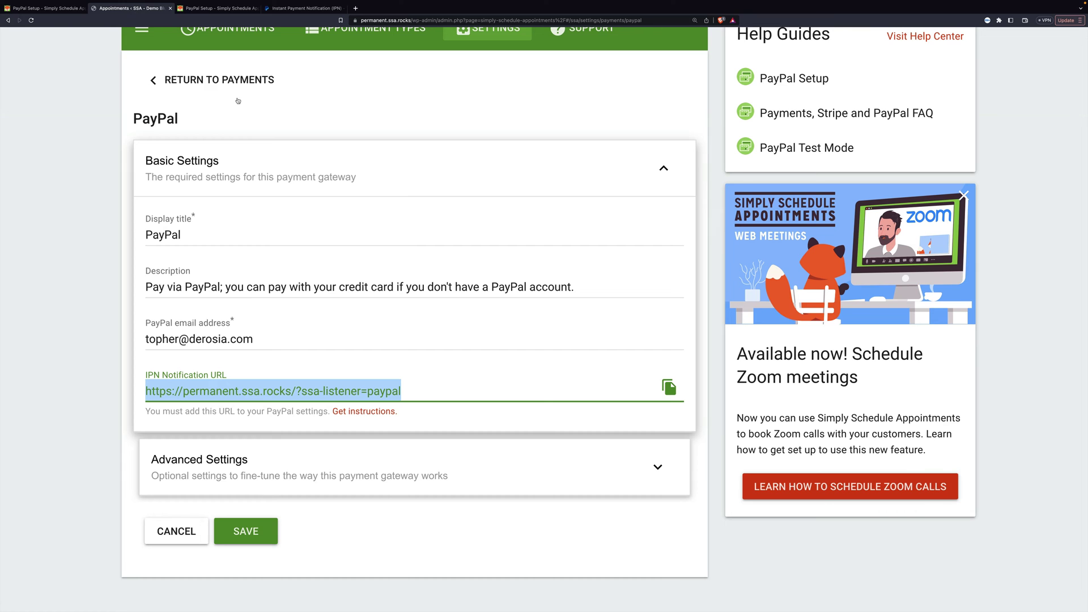
click(659, 467)
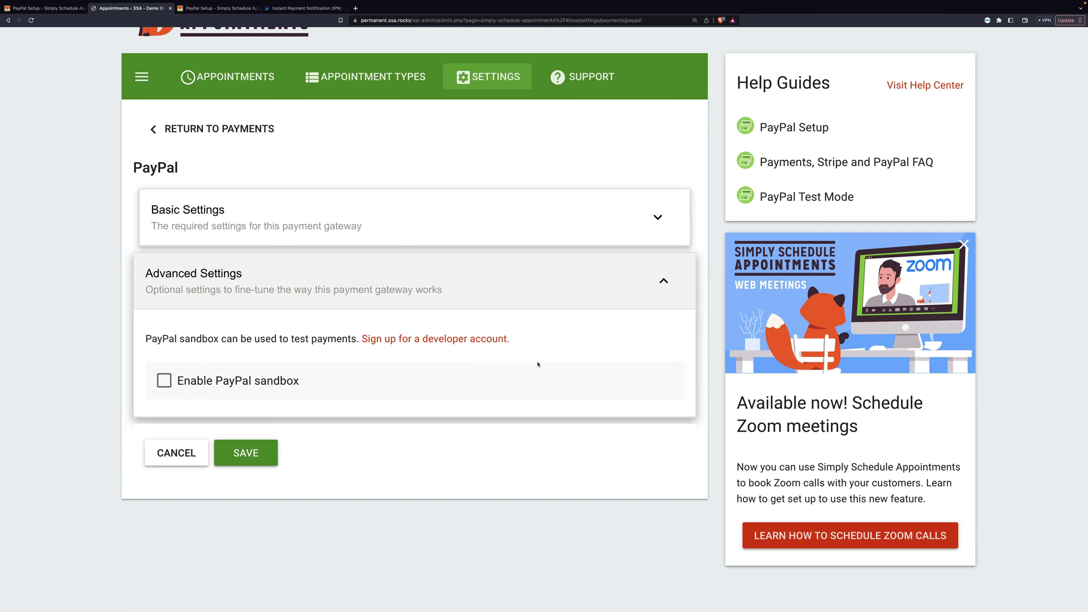
click(665, 281)
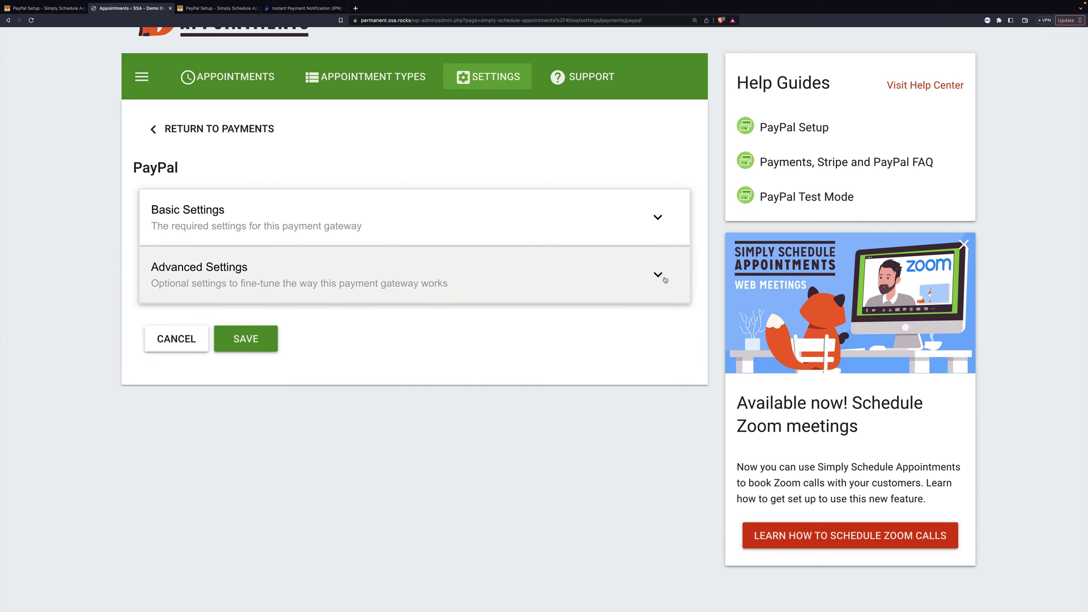
click(369, 234)
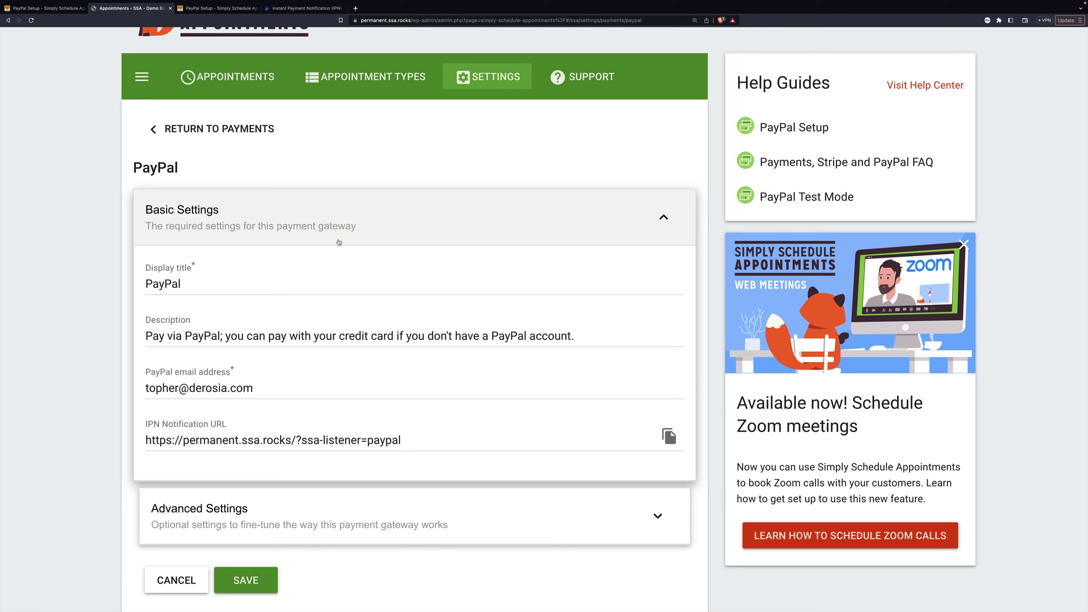
click(262, 574)
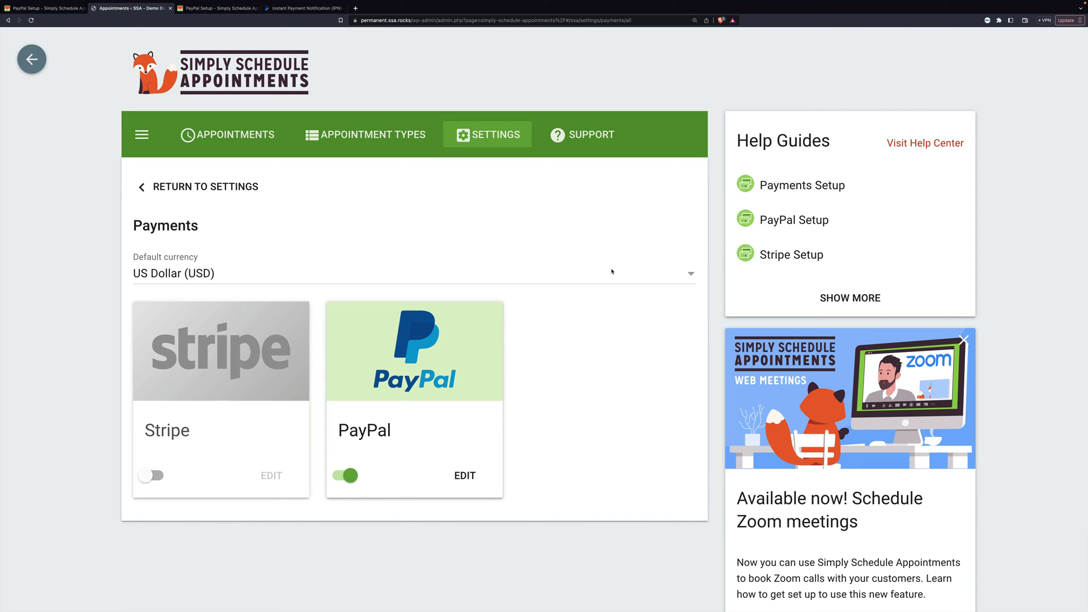
Open the Consultation Phone Call appointment type and expand its Payments section
click(373, 139)
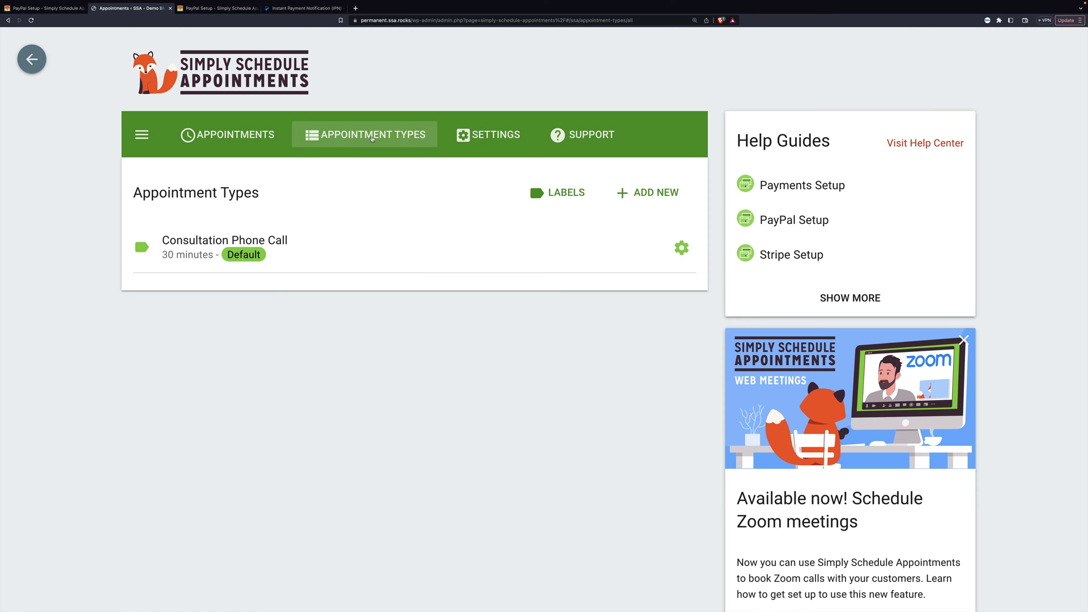
click(309, 245)
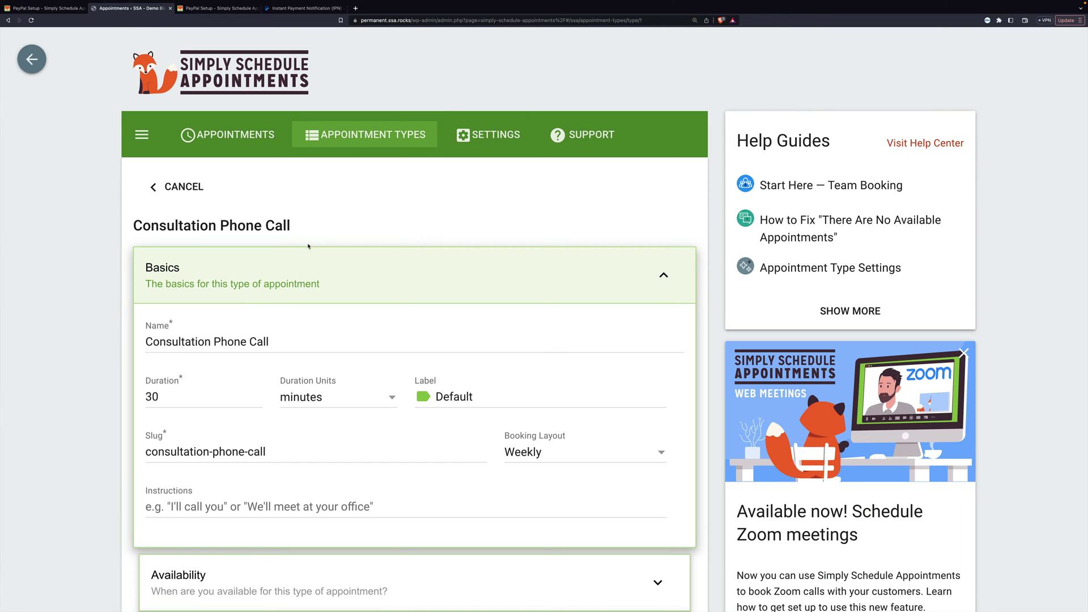
scroll(308, 246, down, 6)
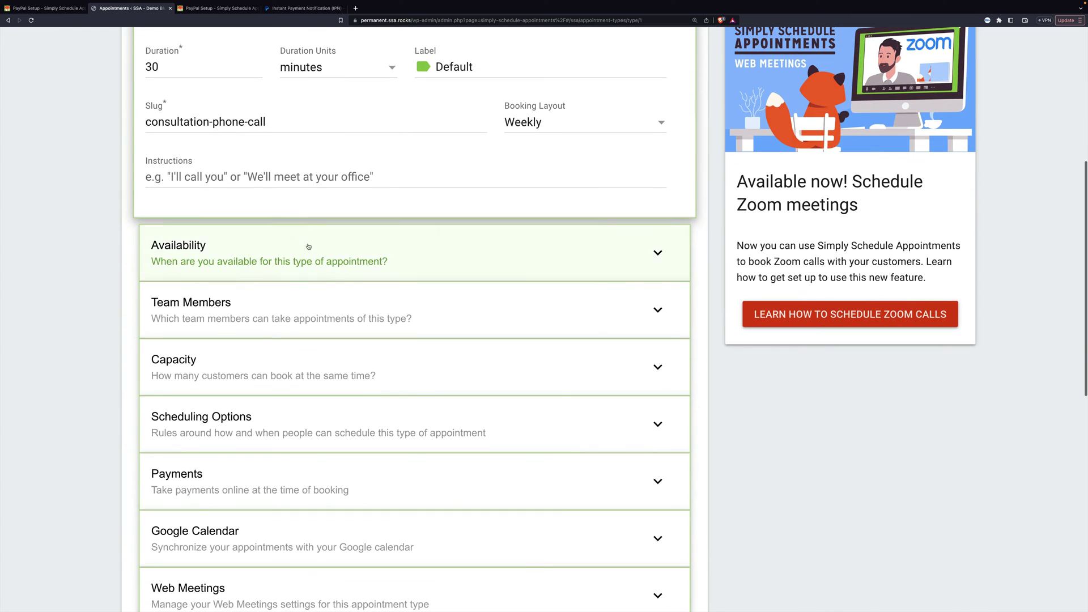
scroll(308, 246, down, 2)
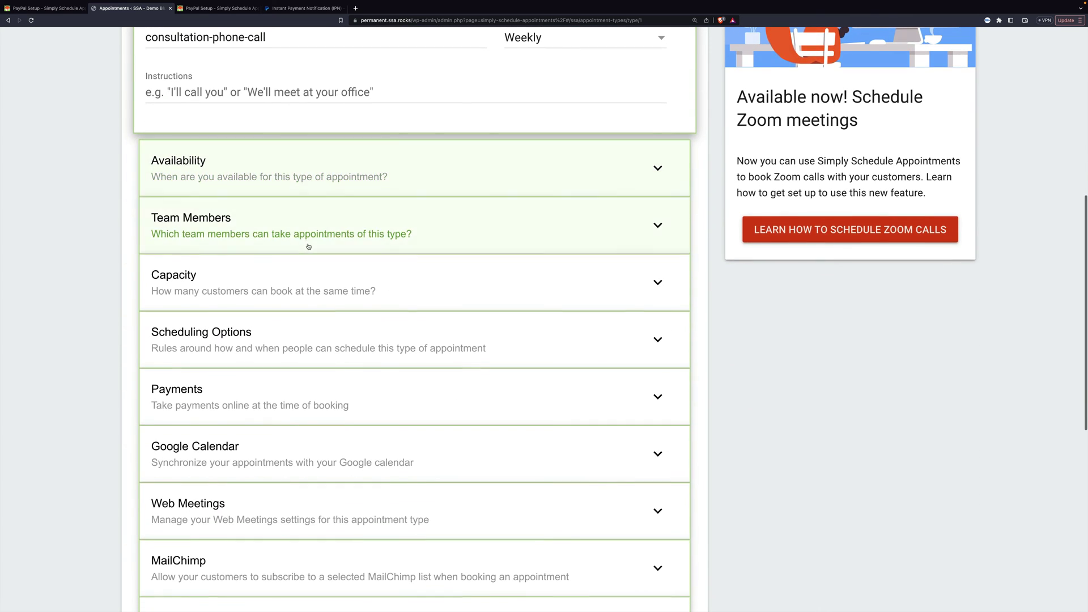
scroll(308, 247, down, 3)
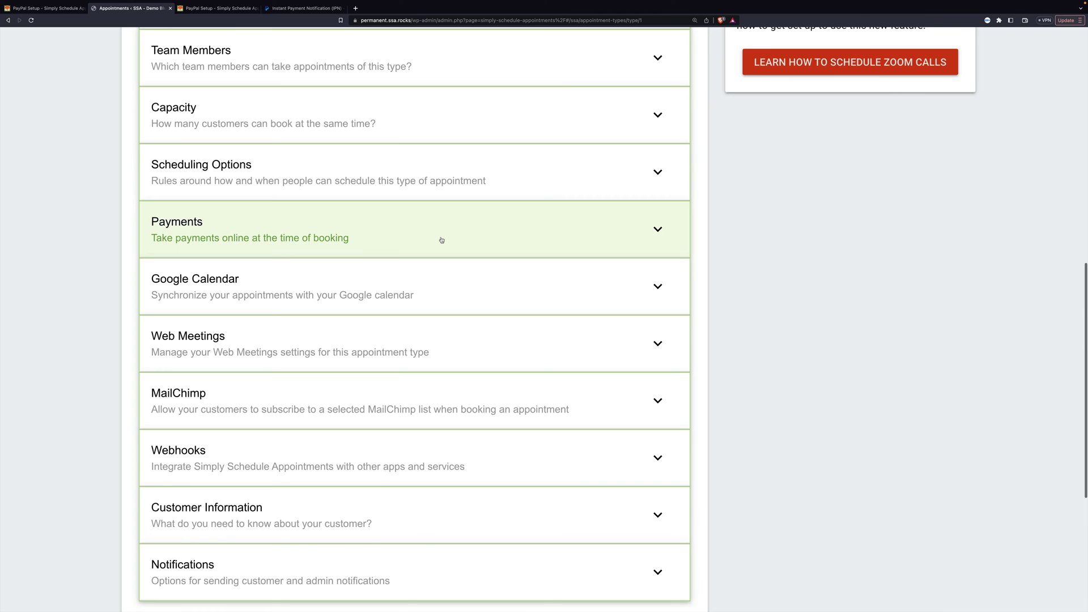
click(441, 240)
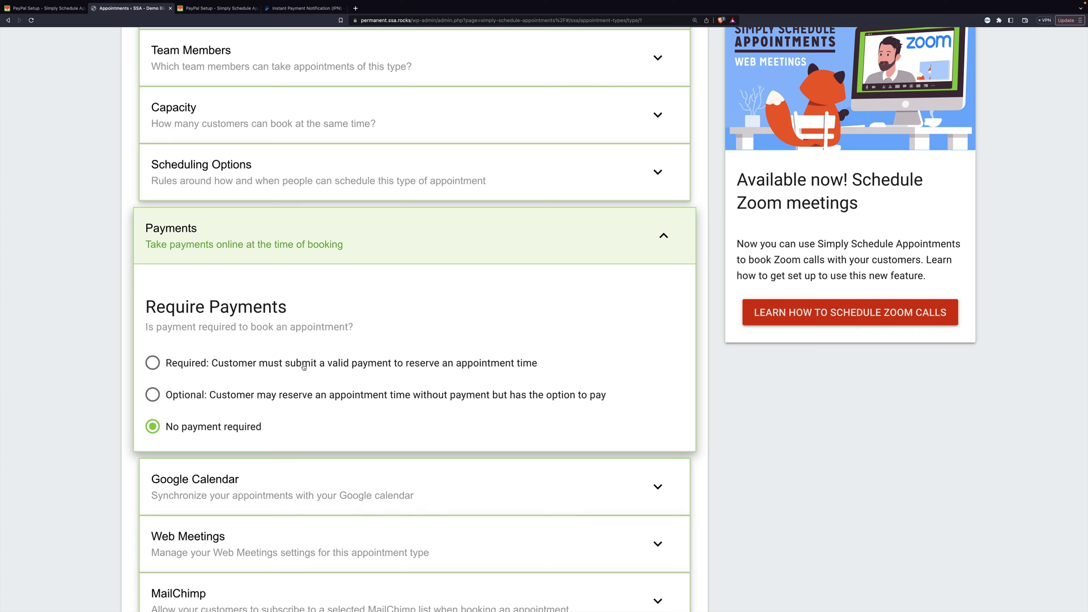
Make payment Optional with a 5.00 USD price, keeping PayPal as the payment method
click(294, 395)
scroll(267, 352, down, 4)
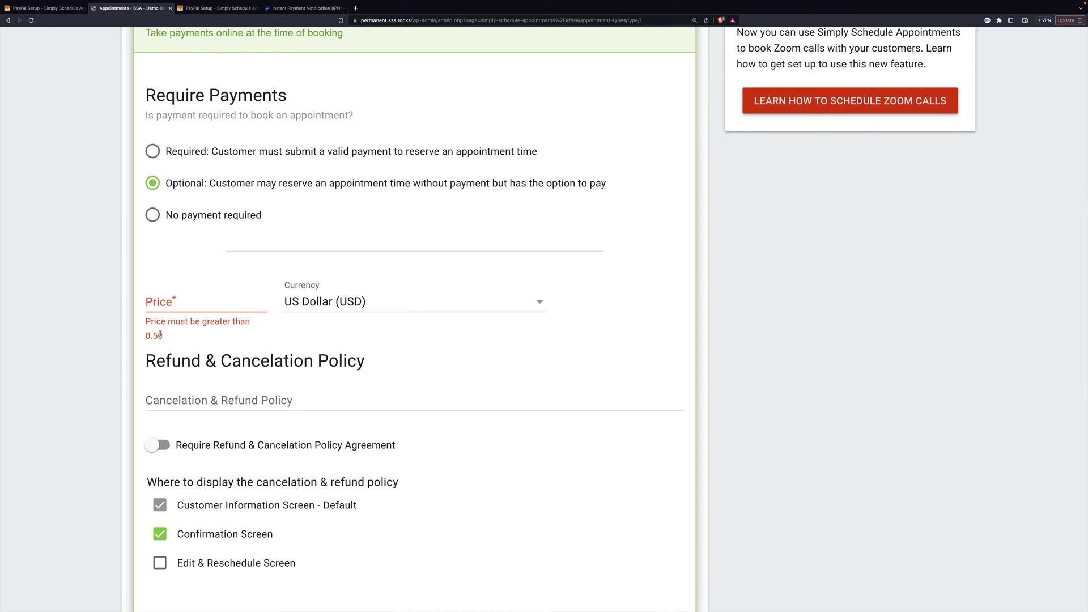
click(180, 301)
text(5.00)
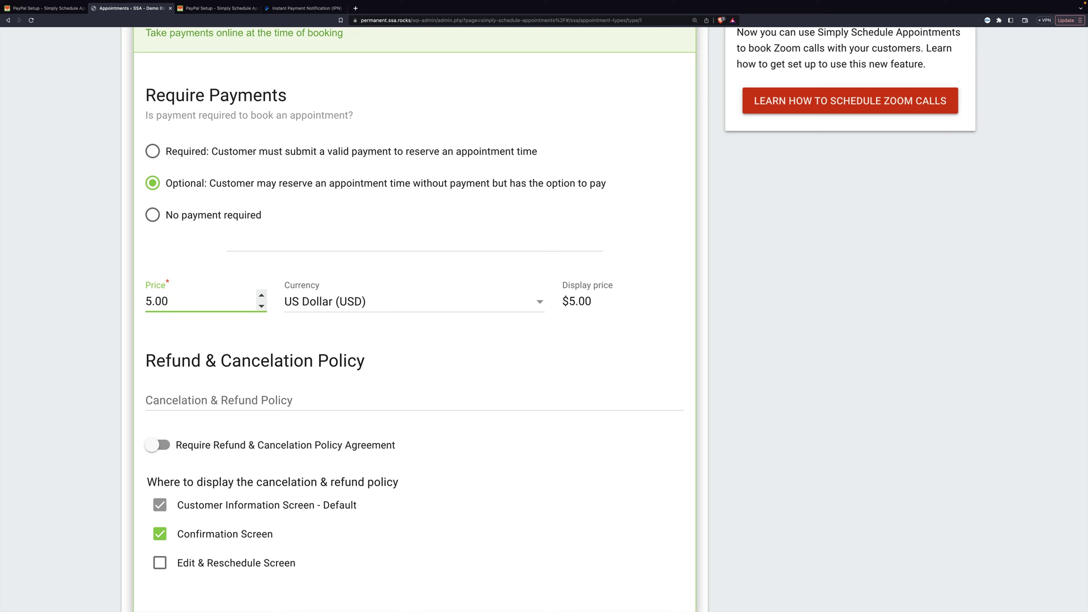
key(BackSpace)
key(BackSpace)
key(BackSpace)
key(BackSpace)
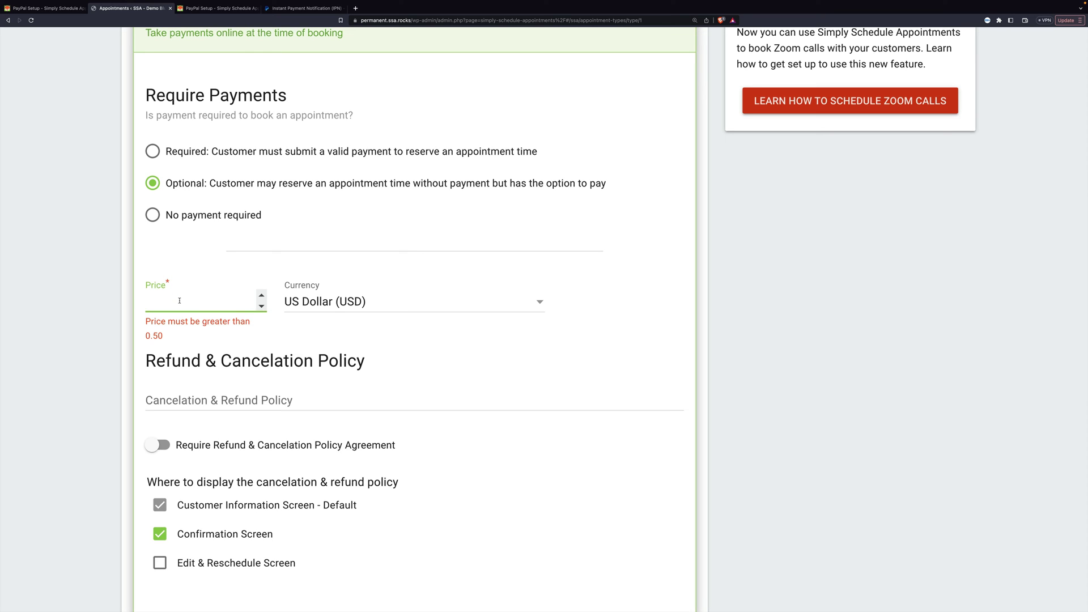
text(5.00)
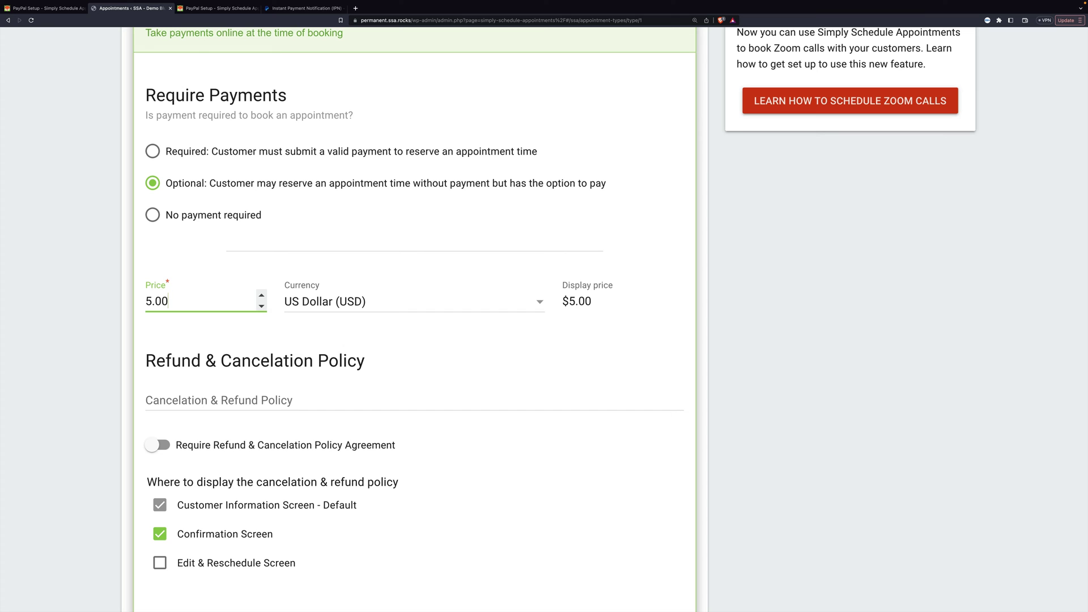
scroll(309, 354, down, 3)
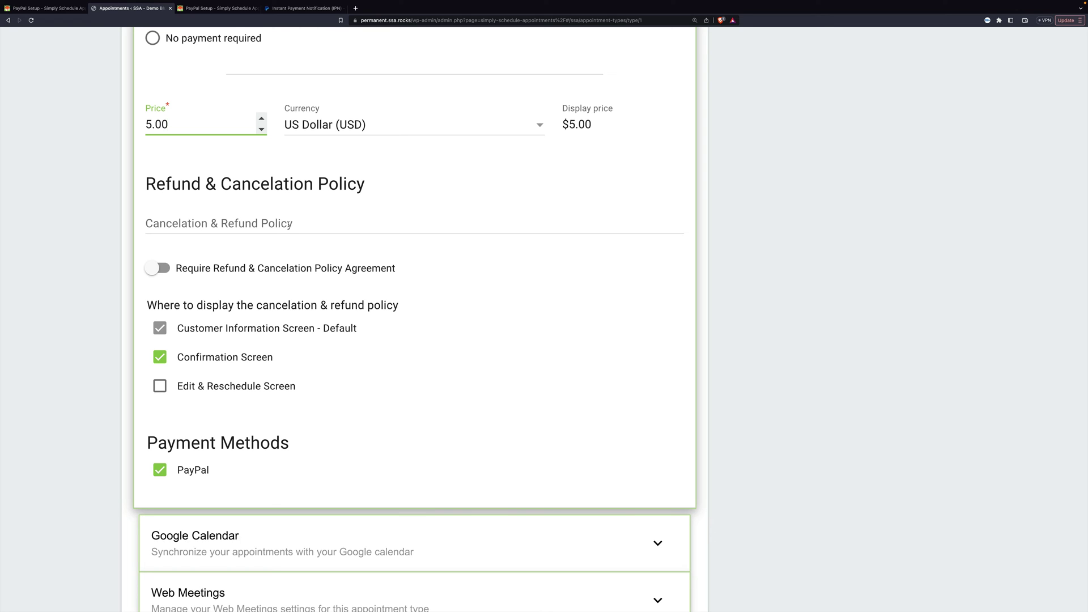
Leave the Refund & Cancelation Policy agreement off and save the Consultation Phone Call type
click(157, 269)
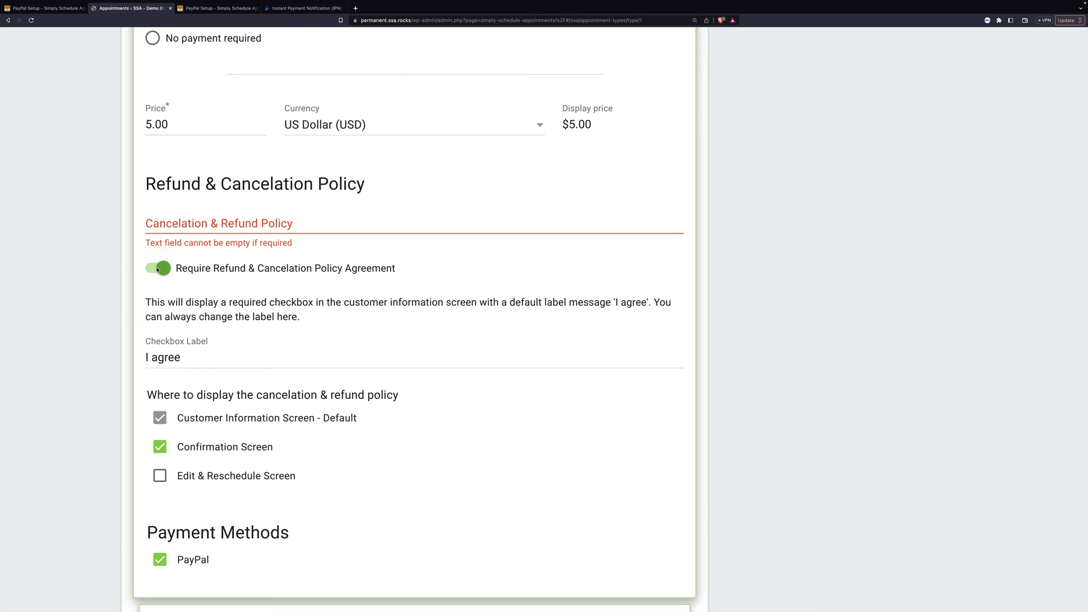
click(255, 221)
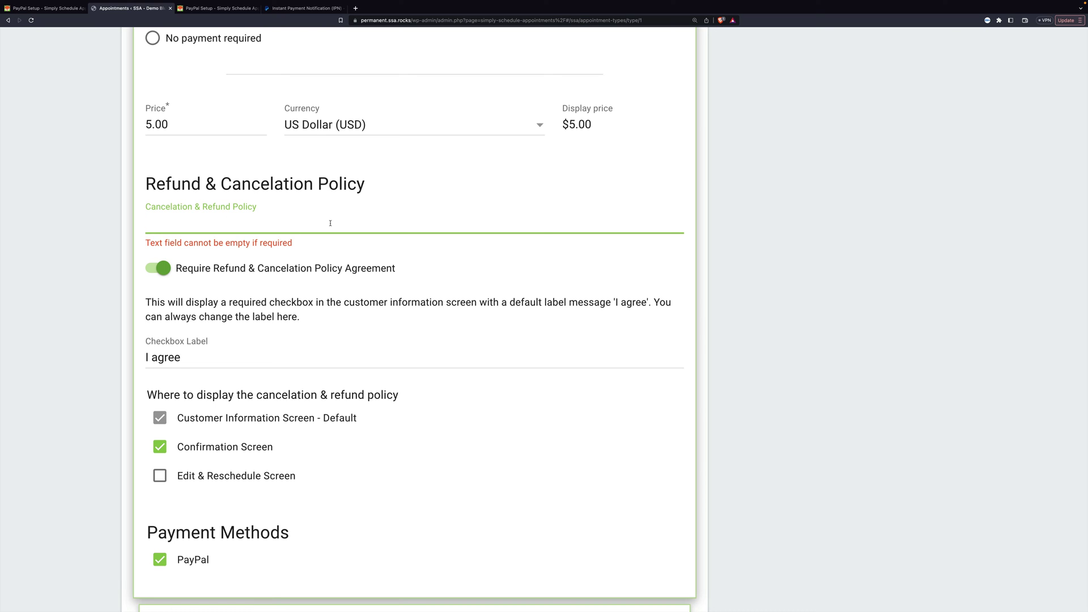
click(158, 269)
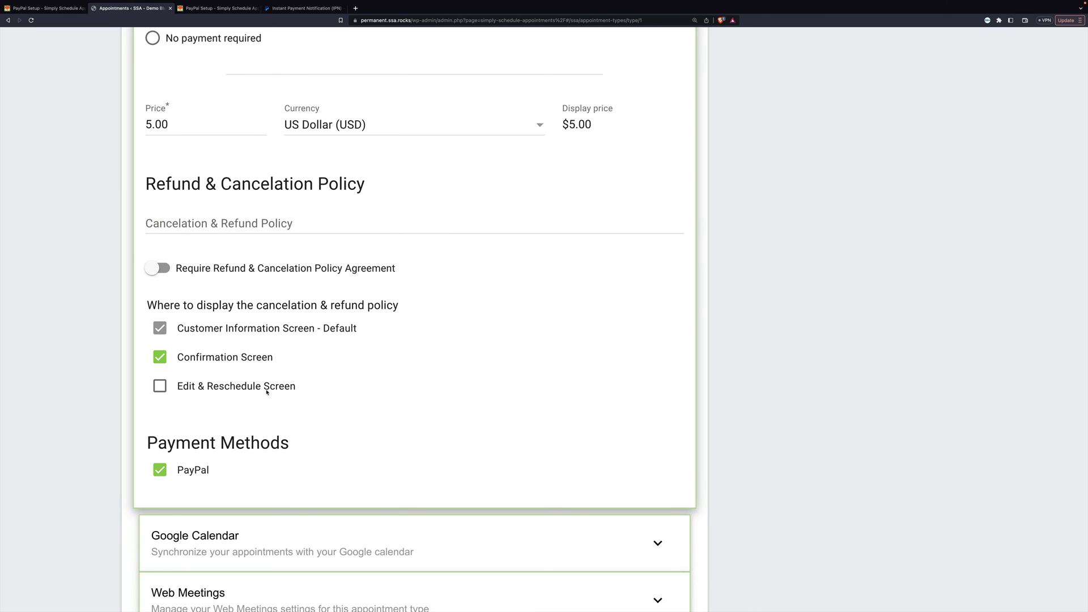
scroll(287, 355, down, 5)
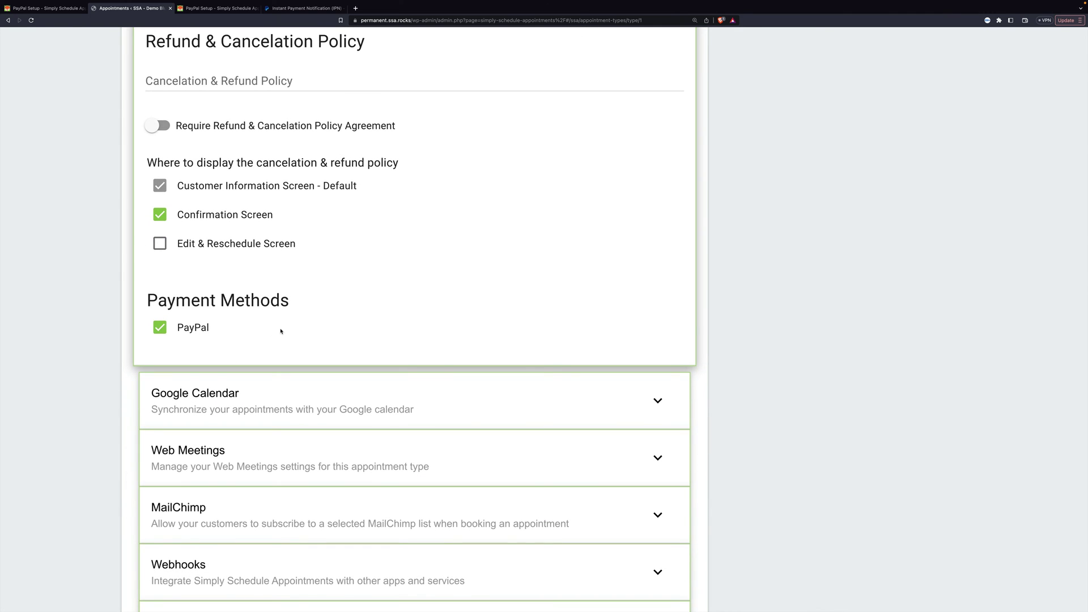
scroll(281, 331, up, 4)
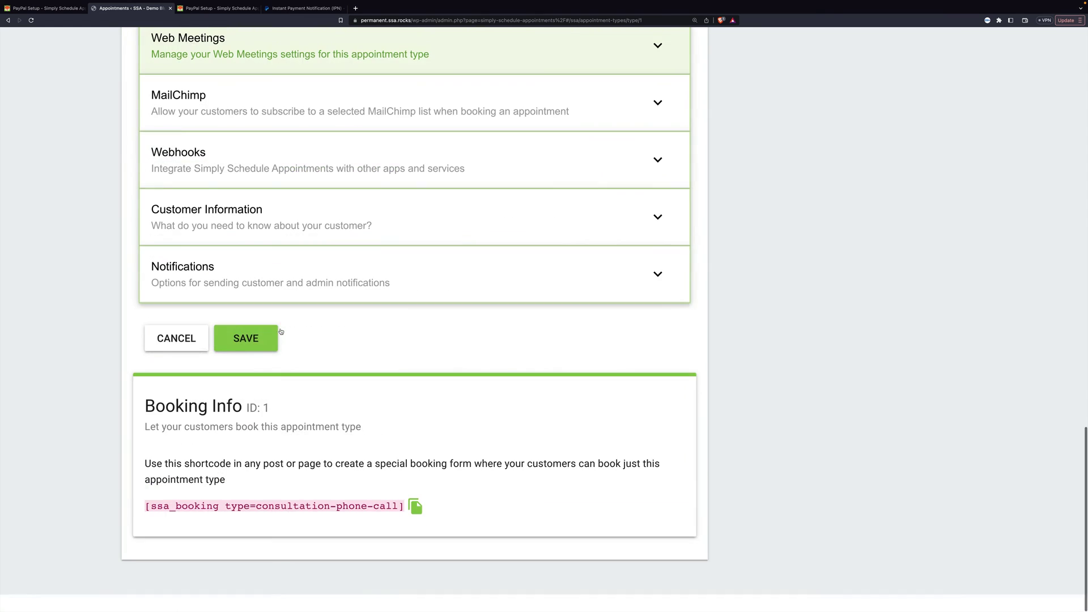
scroll(283, 332, up, 1)
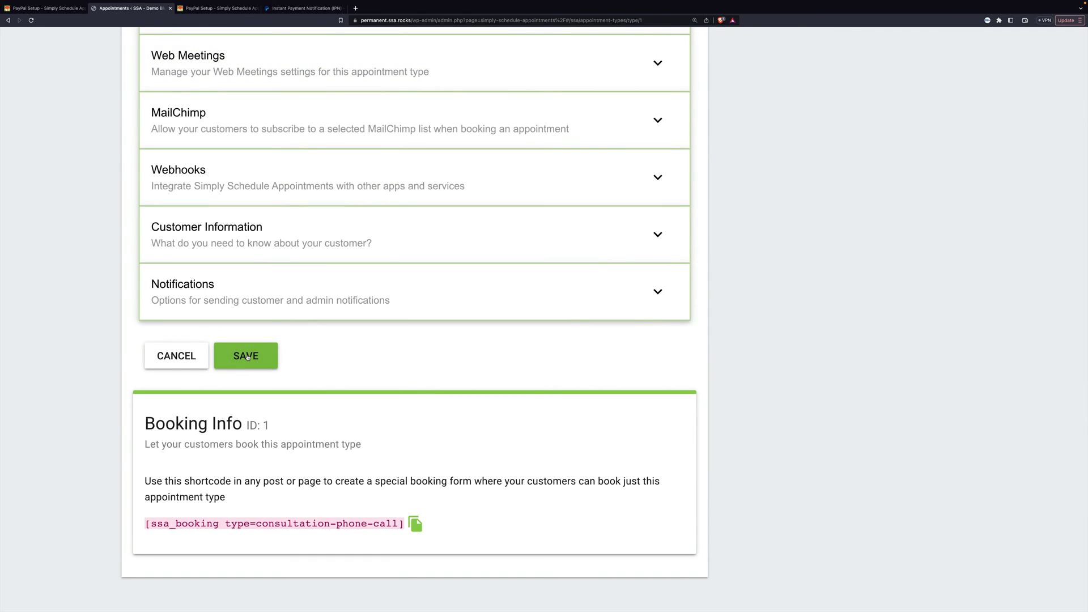
click(247, 357)
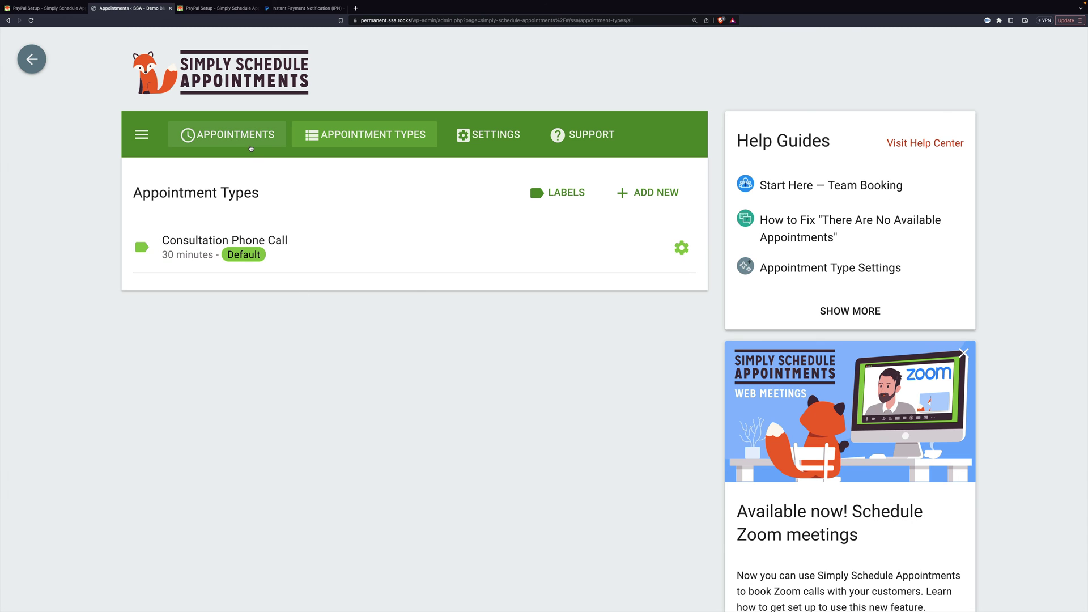
Start a Consultation Phone Call test booking for Thursday, November 23 at 12:00 PM
click(251, 146)
click(429, 558)
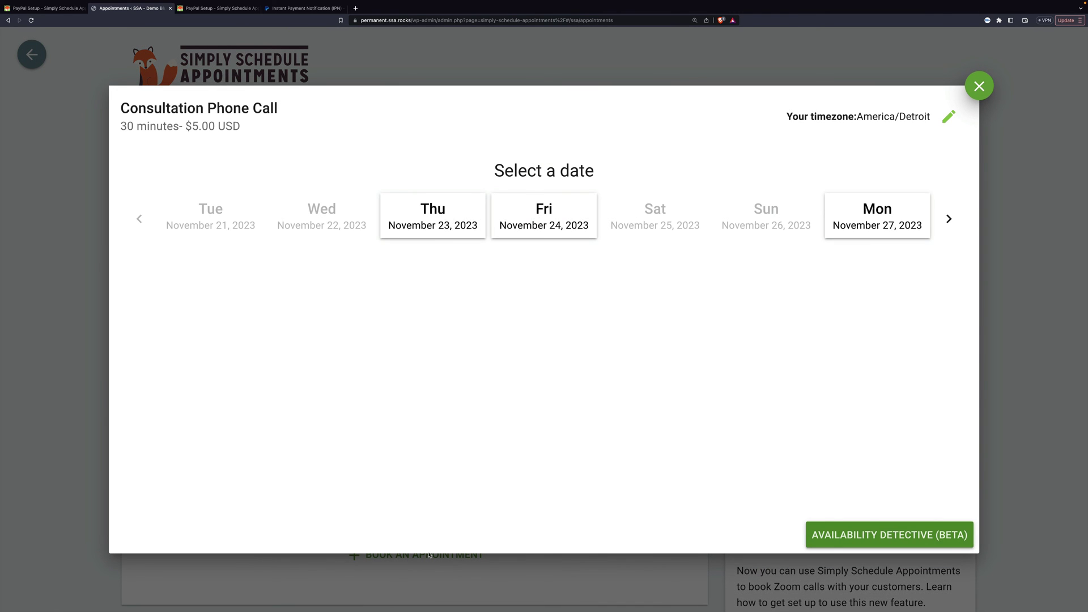
click(447, 224)
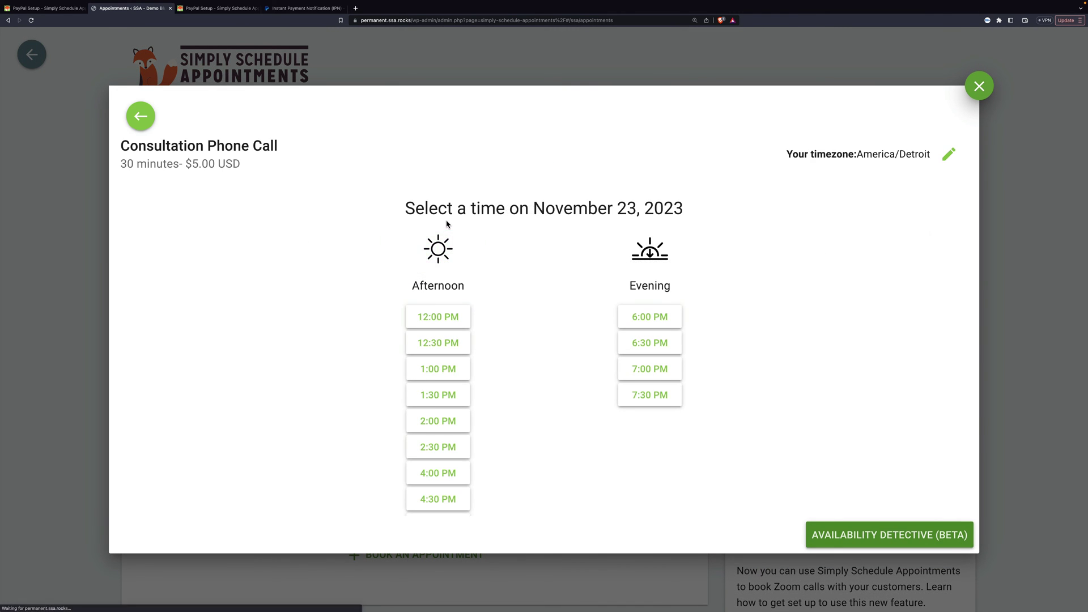
click(456, 315)
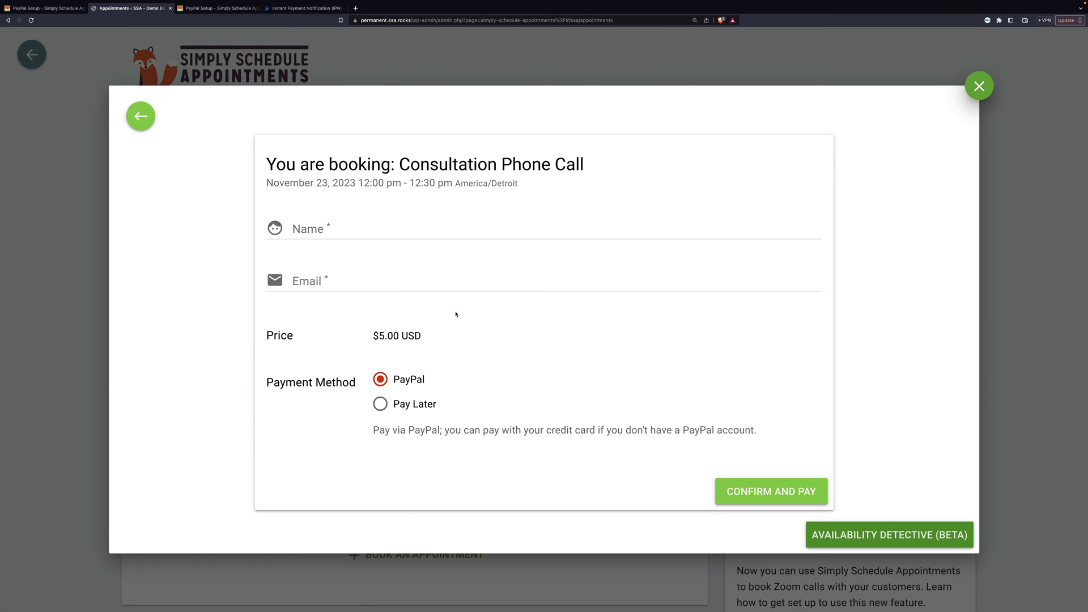
Fill in the customer's name and e-mail, then confirm the booking to pay via PayPal
click(342, 227)
text(Topher)
key(Tab)
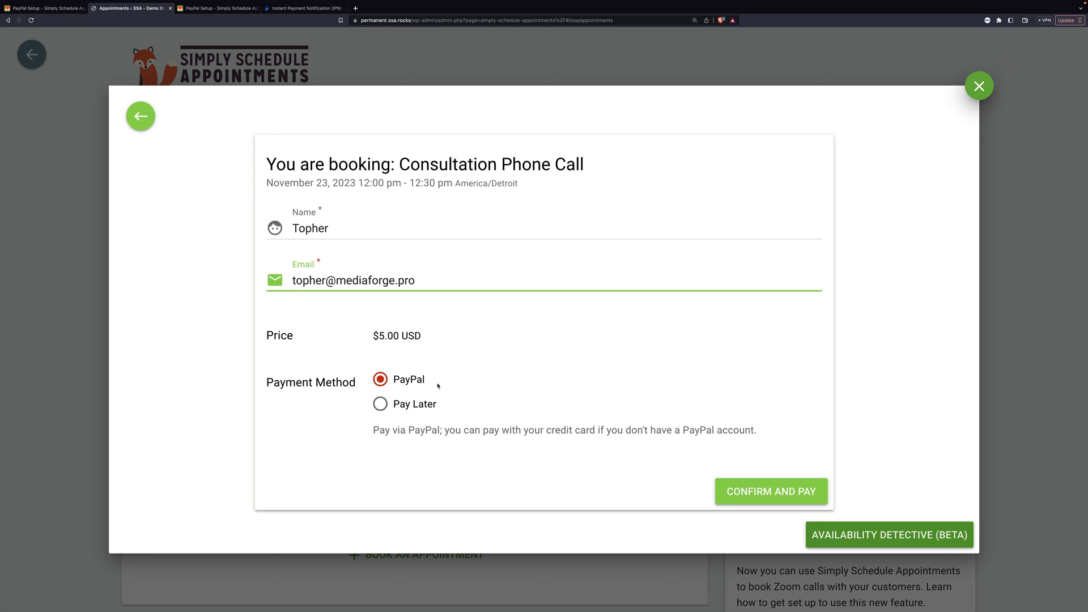
click(769, 484)
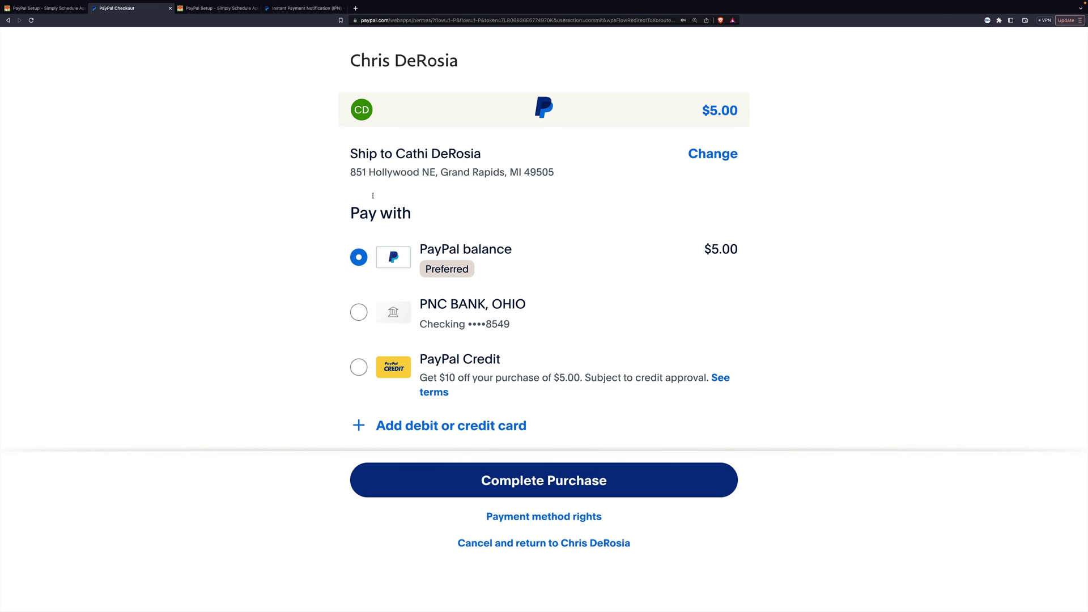
Return to the PayPal Setup help guide, leaving the $5.00 PayPal checkout open
click(56, 9)
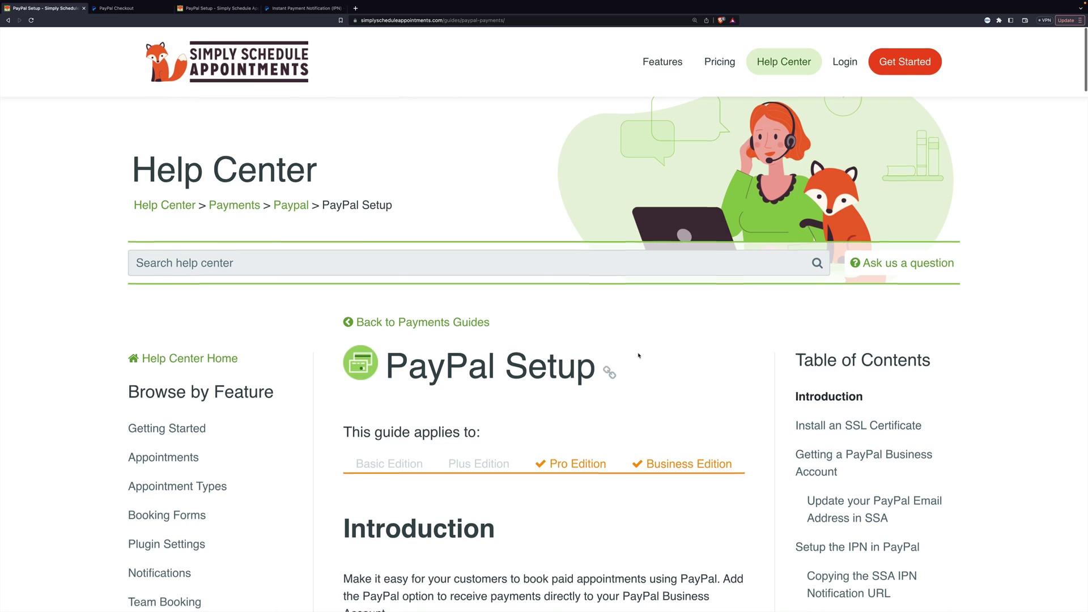
Scroll through the PayPal Setup guide down to the Manage Pending Bookings section
scroll(638, 356, down, 15)
scroll(638, 353, down, 20)
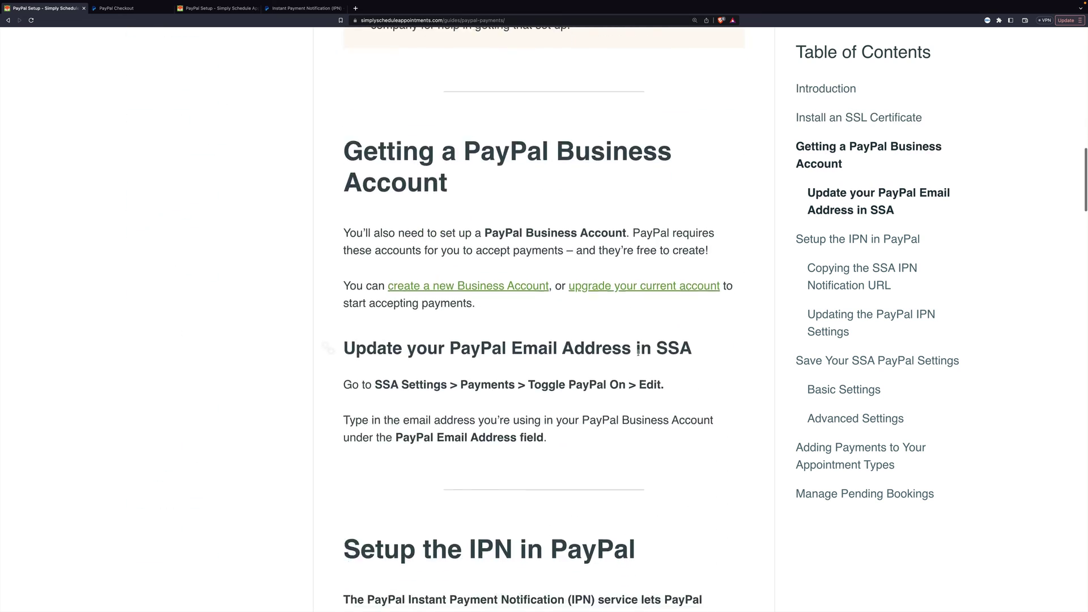
scroll(638, 352, up, 6)
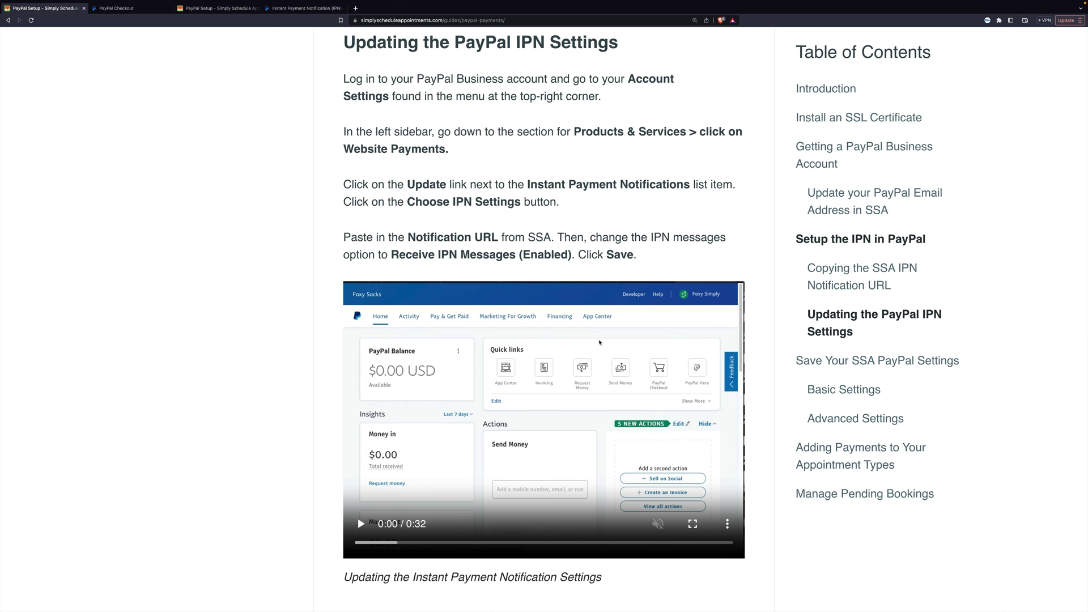
scroll(533, 378, up, 5)
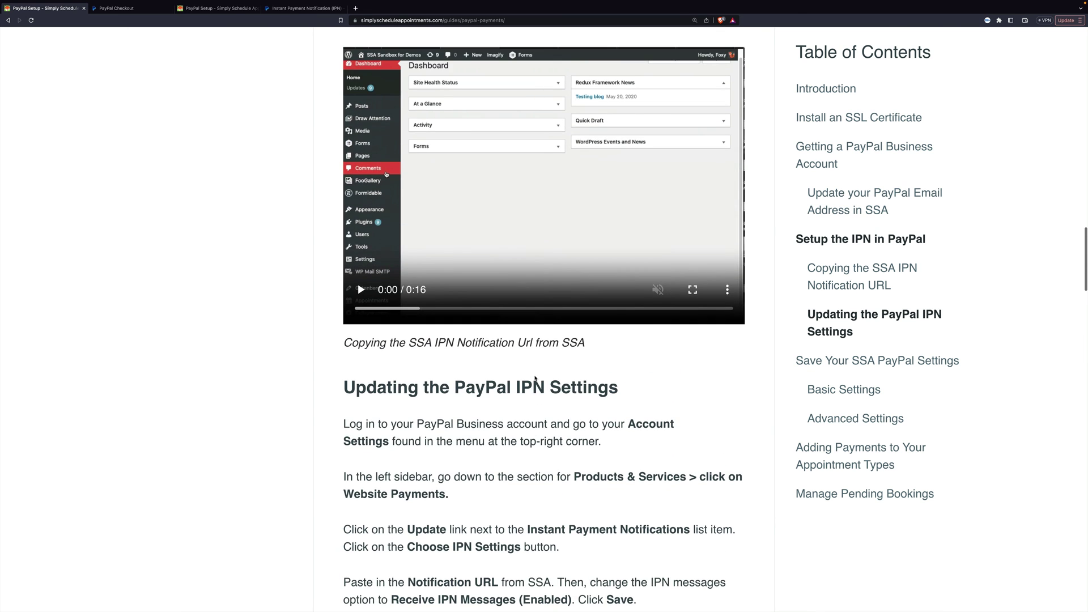
scroll(535, 379, down, 10)
scroll(534, 378, down, 12)
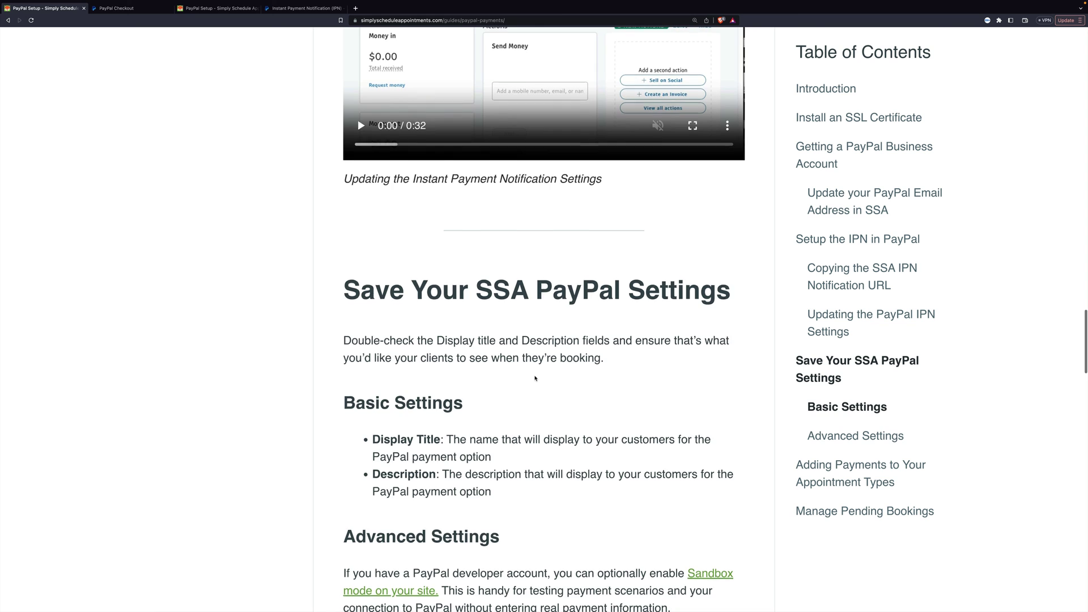
scroll(535, 376, down, 9)
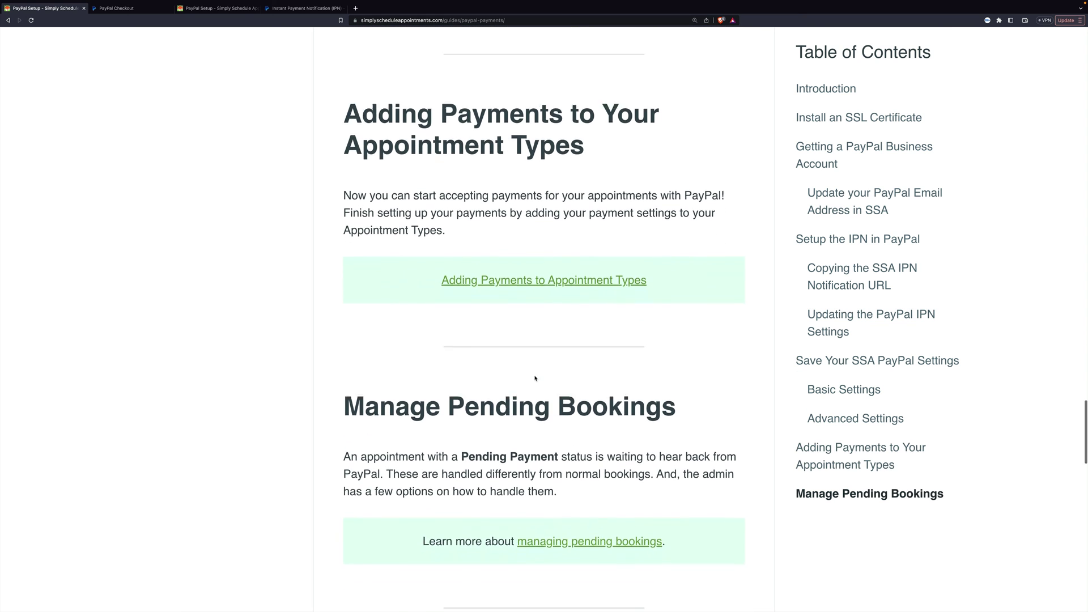
scroll(535, 377, down, 1)
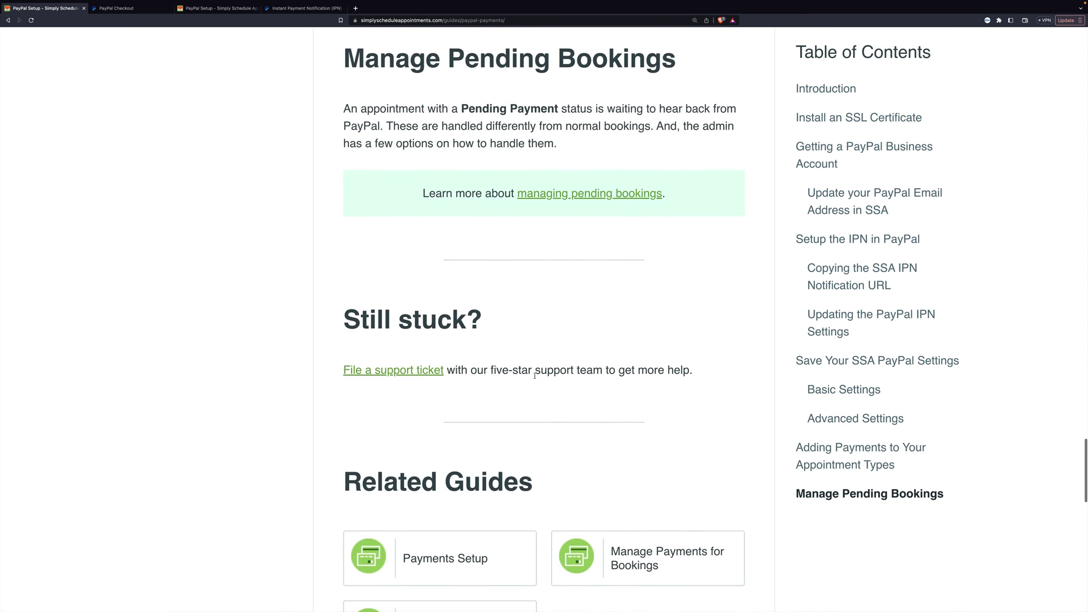